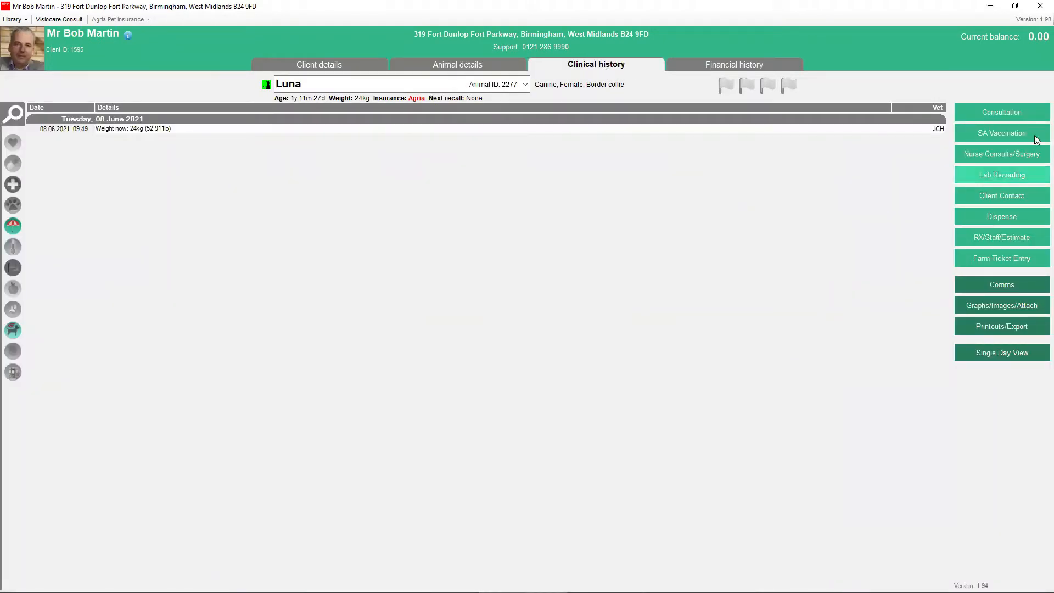
- Start a consultation for Luna, marking it as insurance work with the condition Fracture
left_click(1014, 112)
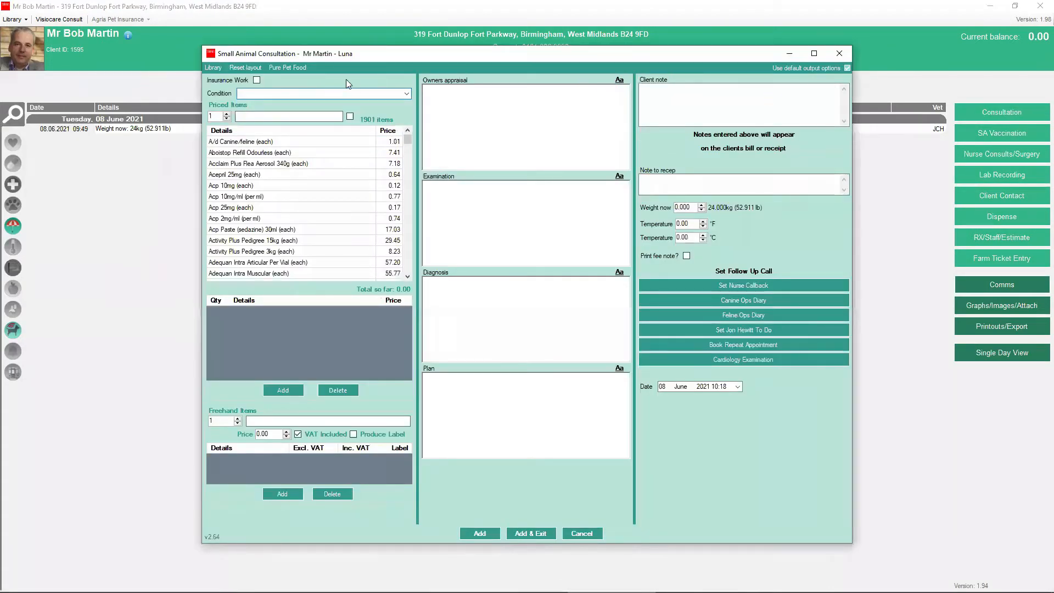
left_click(257, 81)
type("Fracture")
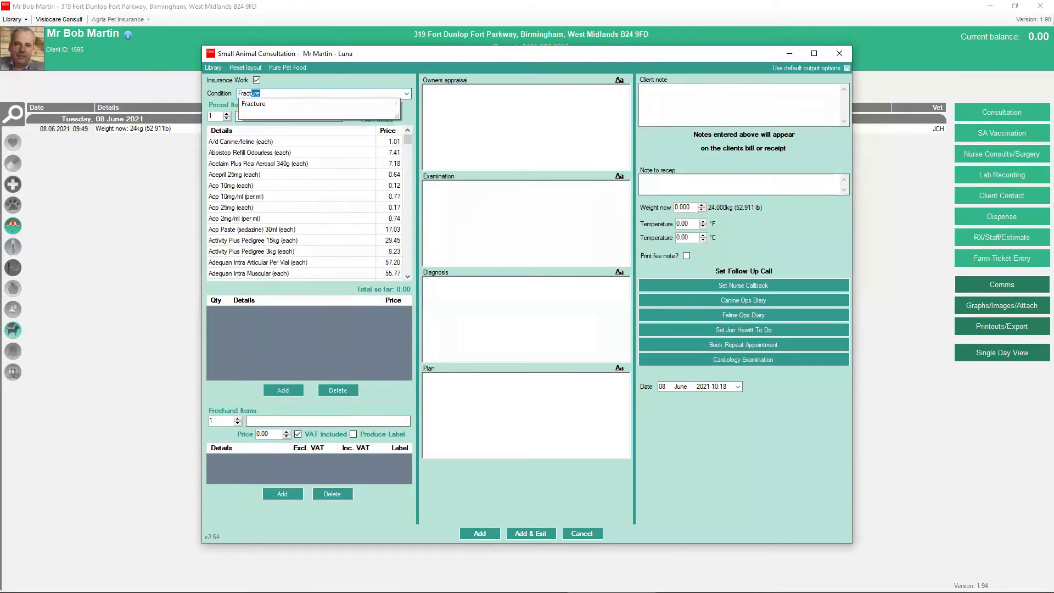
key("Return")
key("Tab")
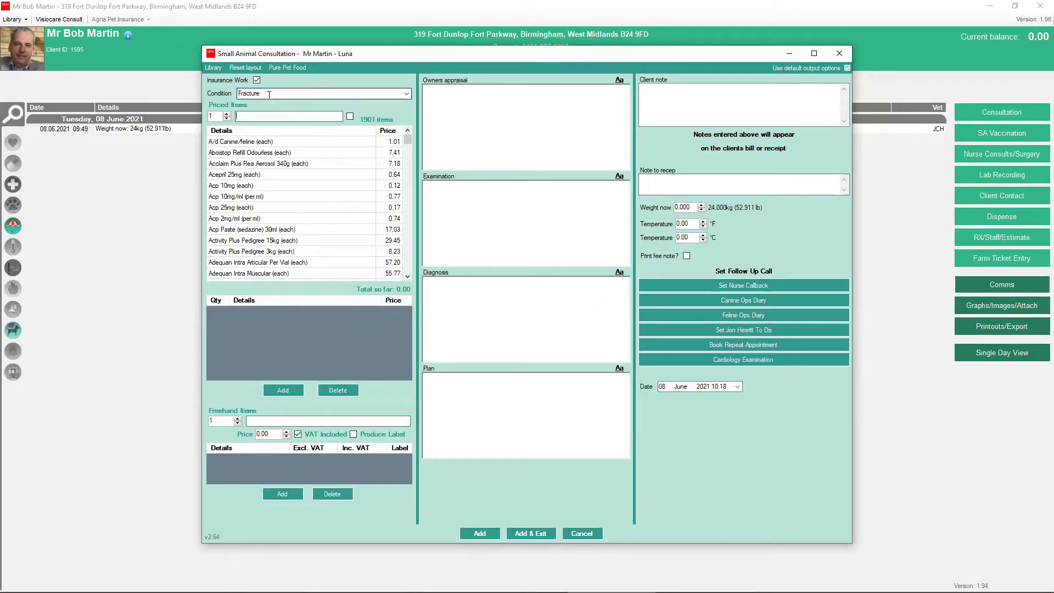
- Add the priced items Consultation, Gen Anaesthetic Dog 20-29.9 KG and Xray 1st Plate to the consultation, one of each
type("cons")
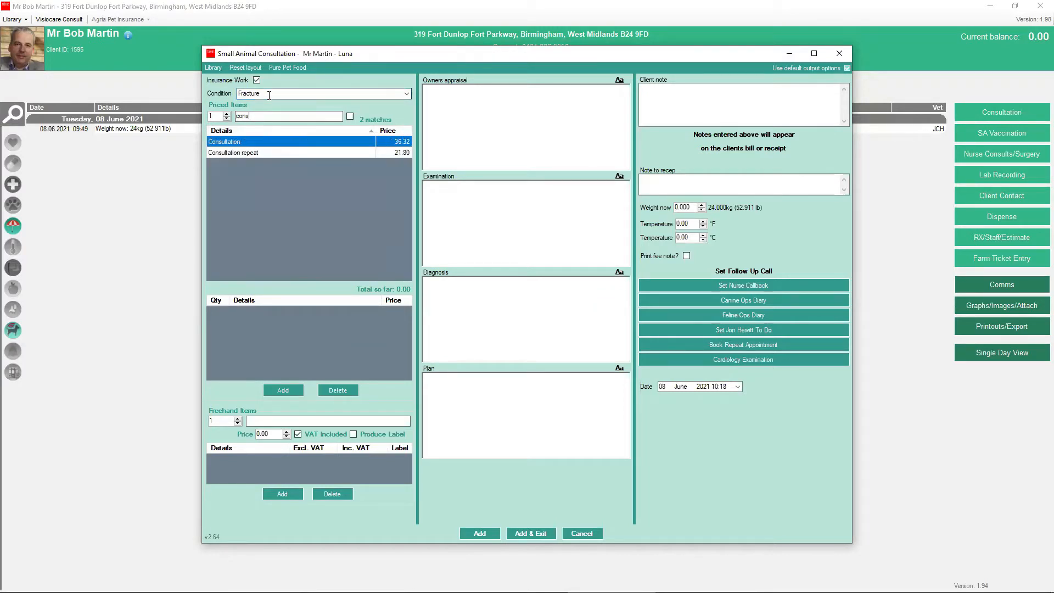
key("Return")
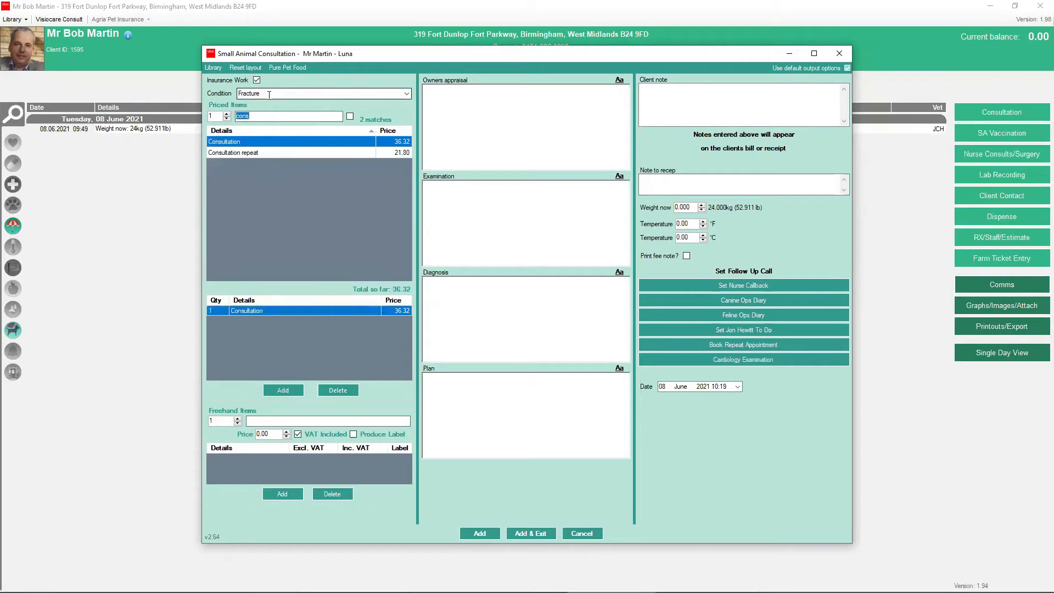
type("gen")
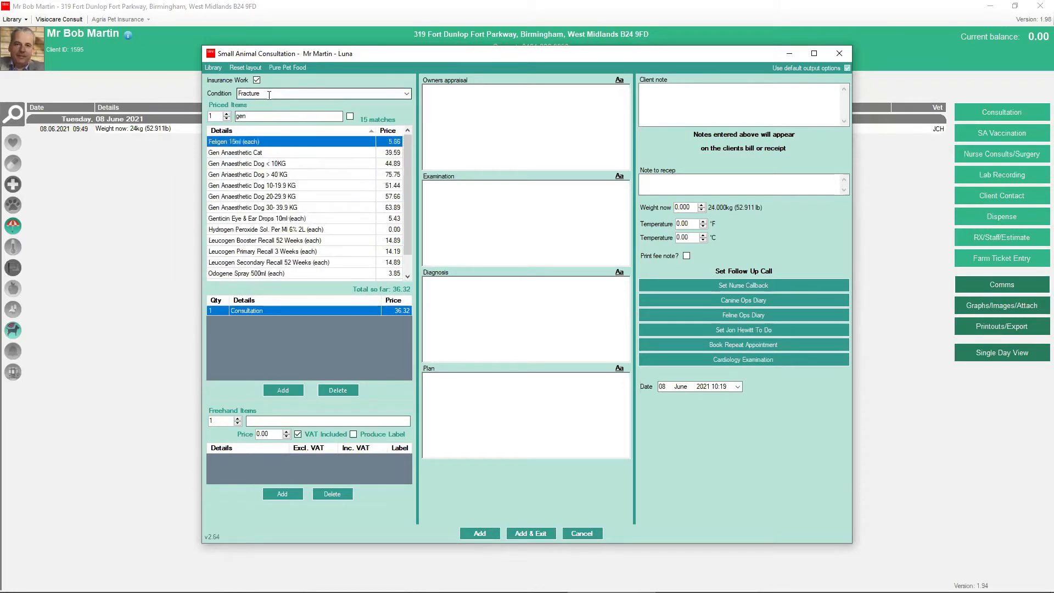
key("Down")
key("Down")
key("Down")
key("Down")
key("Down")
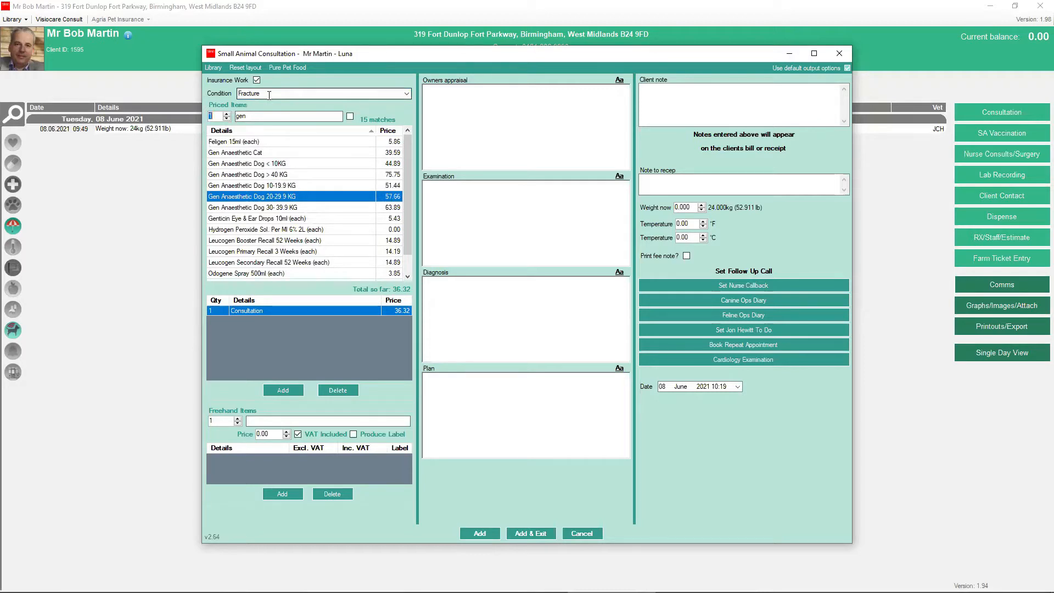
key("Return")
type("xra")
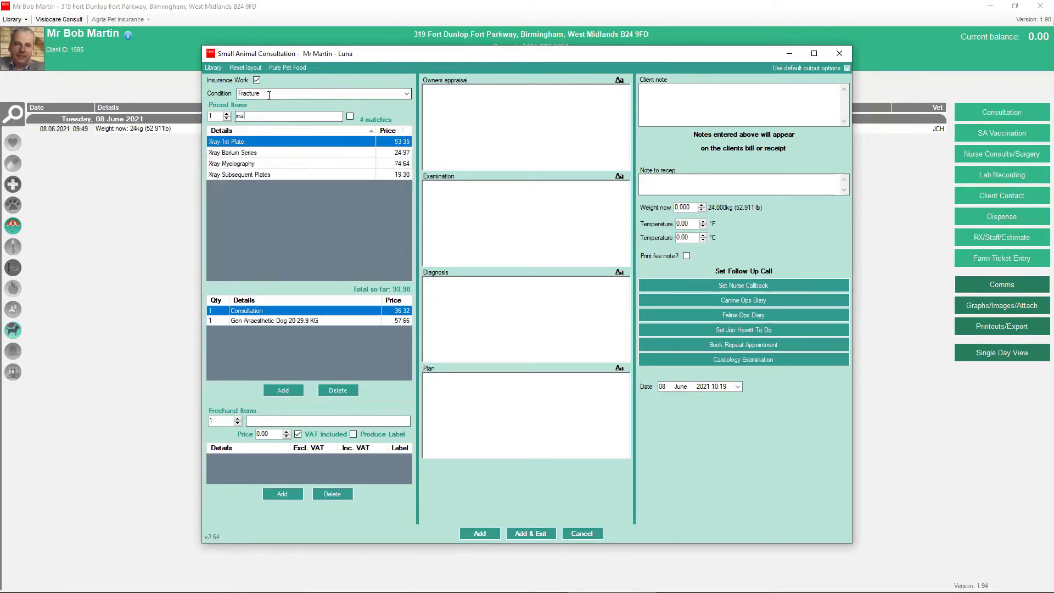
type("y")
key("Return")
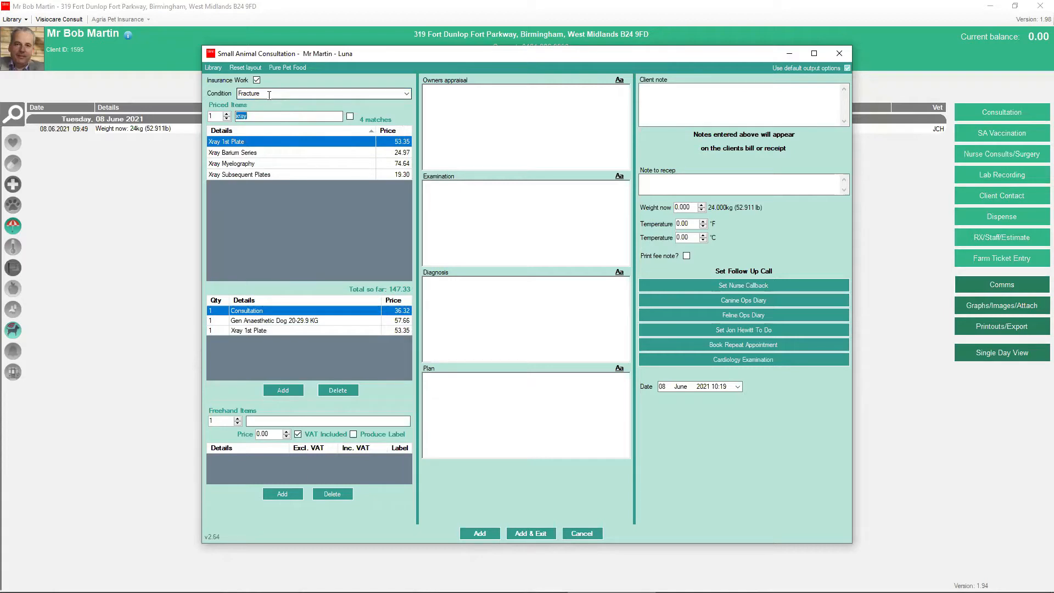
- Add one Suture Wound Simple S/A and one Buster Collar 15 Cm to the consultation's priced items
type("sutur")
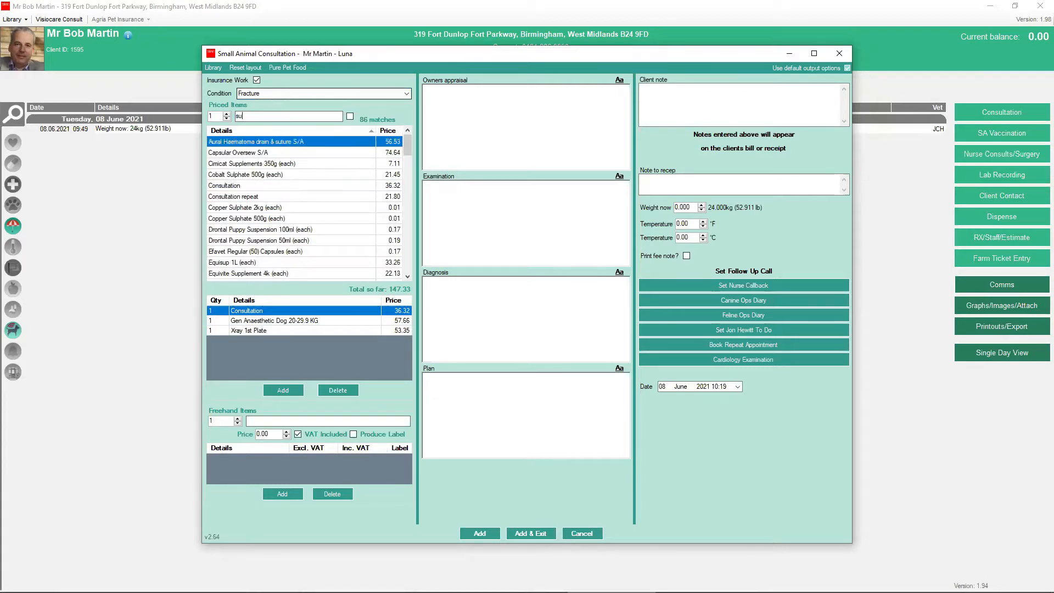
key("Down")
key("Down")
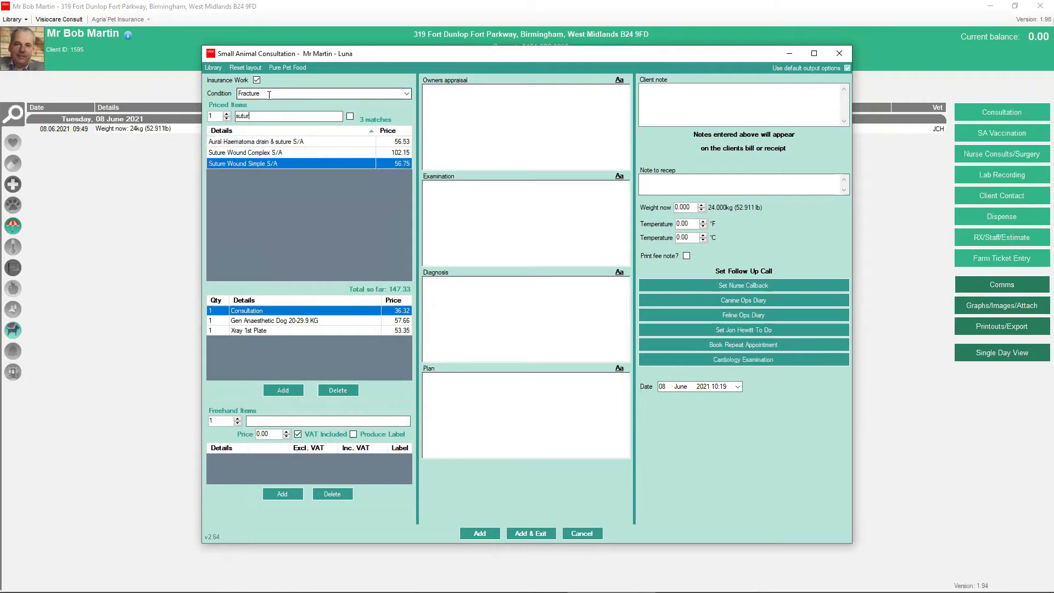
key("Return")
type("buster")
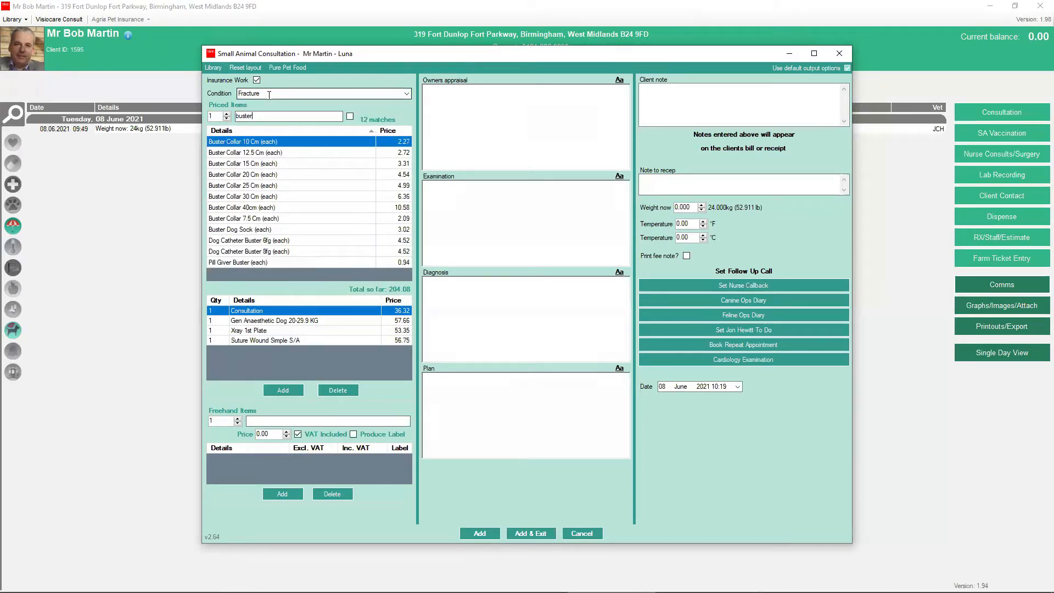
key("Down")
key("Down")
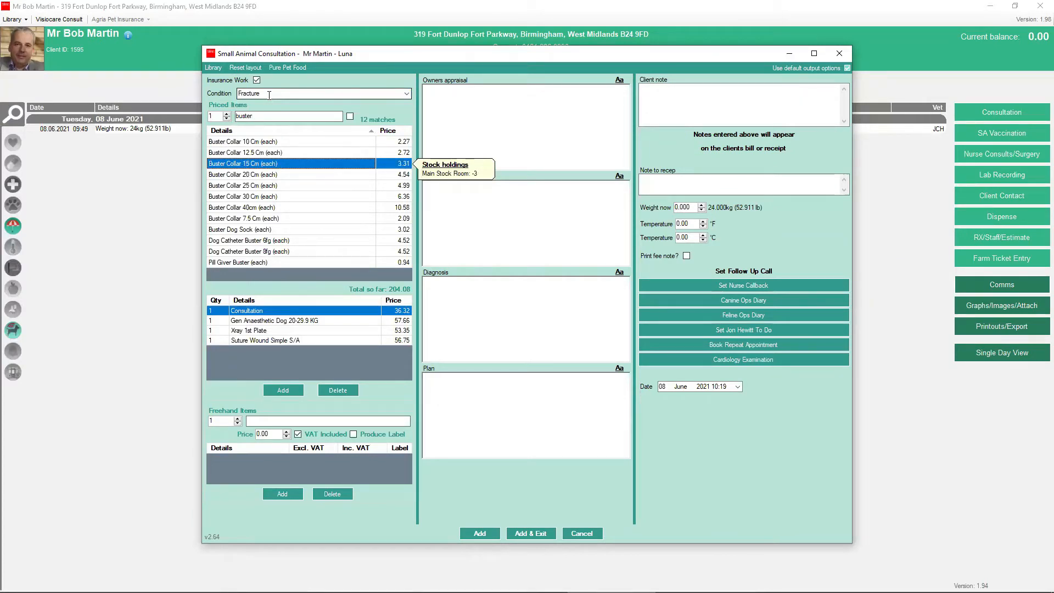
key("Return")
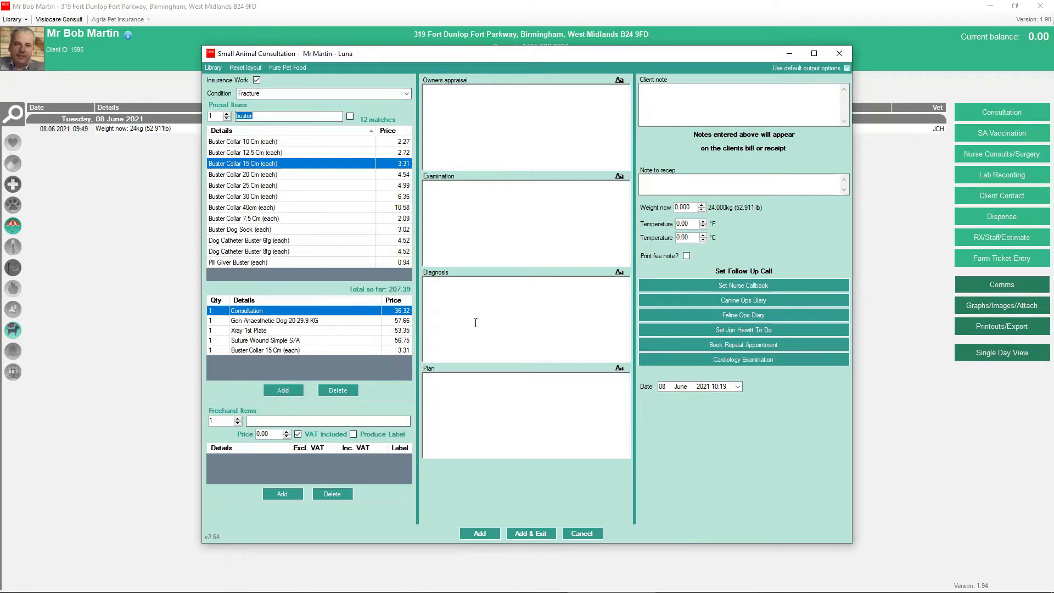
- Save and exit the consultation, and filter Luna's clinical history to insurance work
left_click(529, 535)
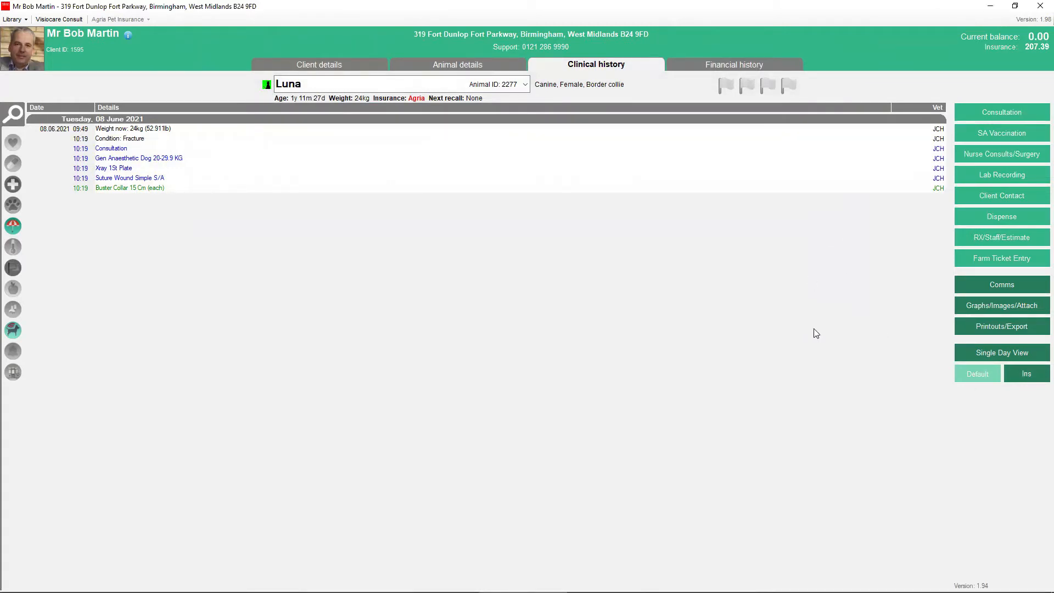
left_click(1032, 374)
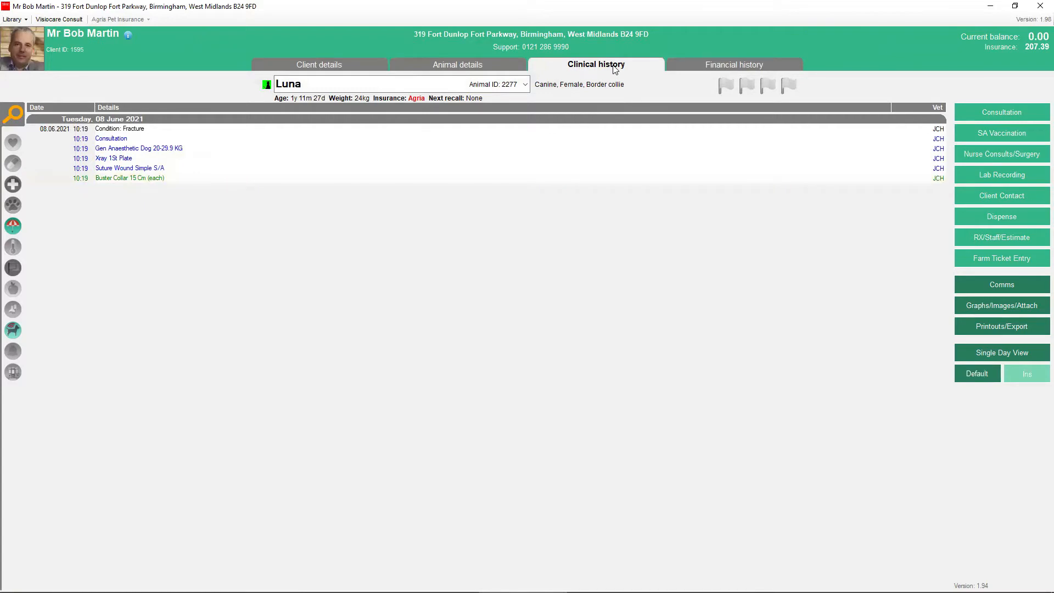
- Start a new insurance claim in Luna's animal details with the description "Fracture LH"
left_click(456, 65)
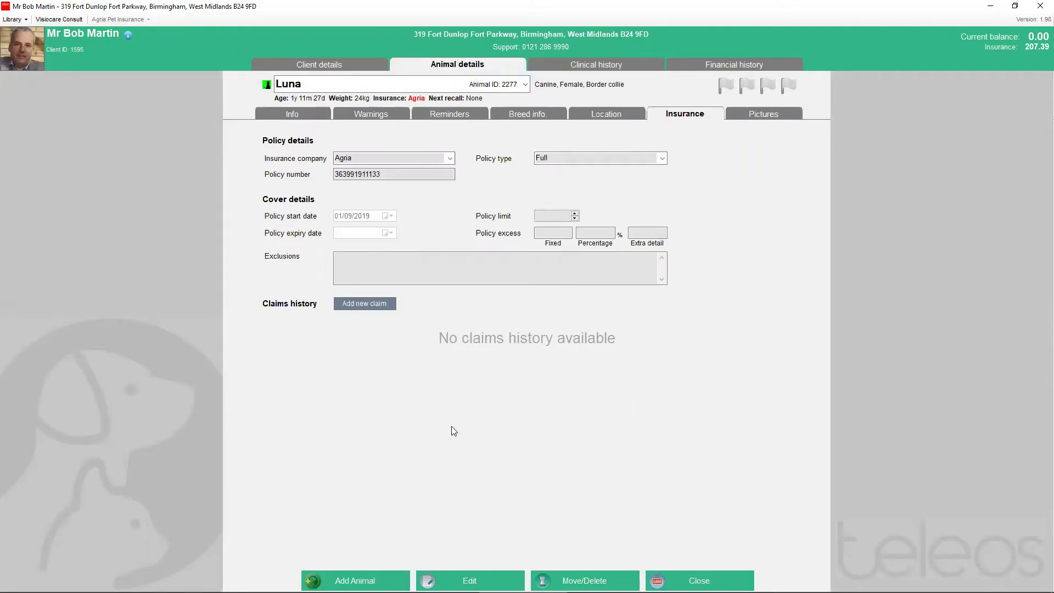
left_click(372, 309)
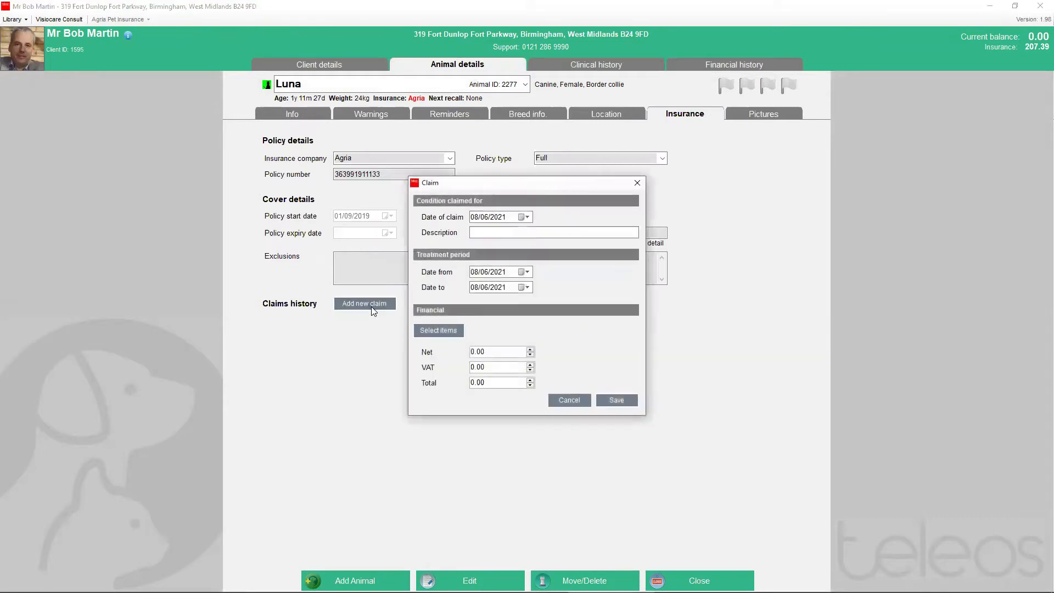
left_click(500, 233)
type("Fractu")
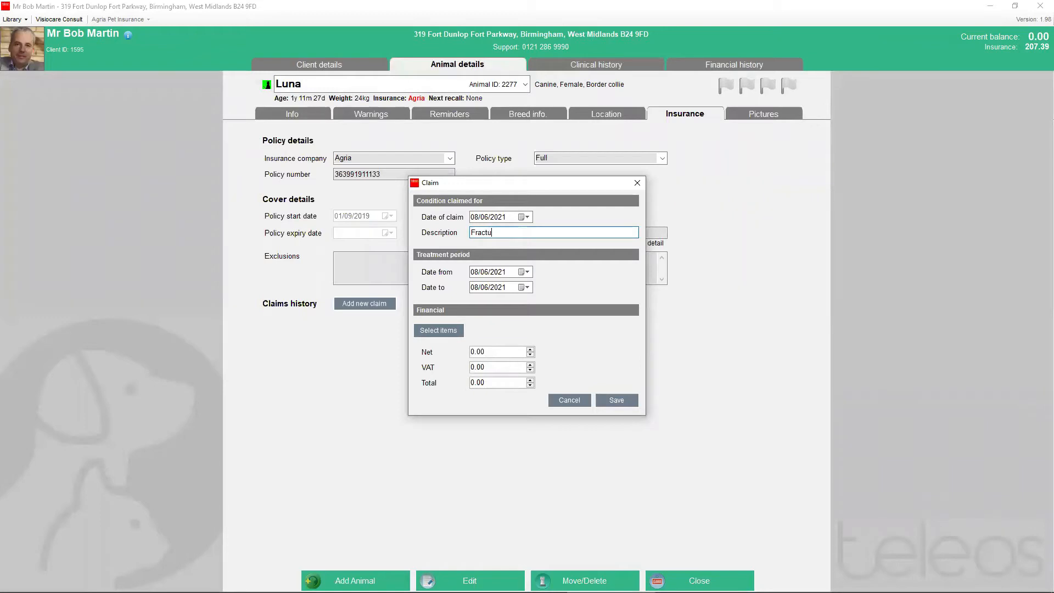
type("re LH")
- Show only items marked for insurance, include all of them from Consultation to Buster Collar 15 Cm, and save the claim
left_click(438, 331)
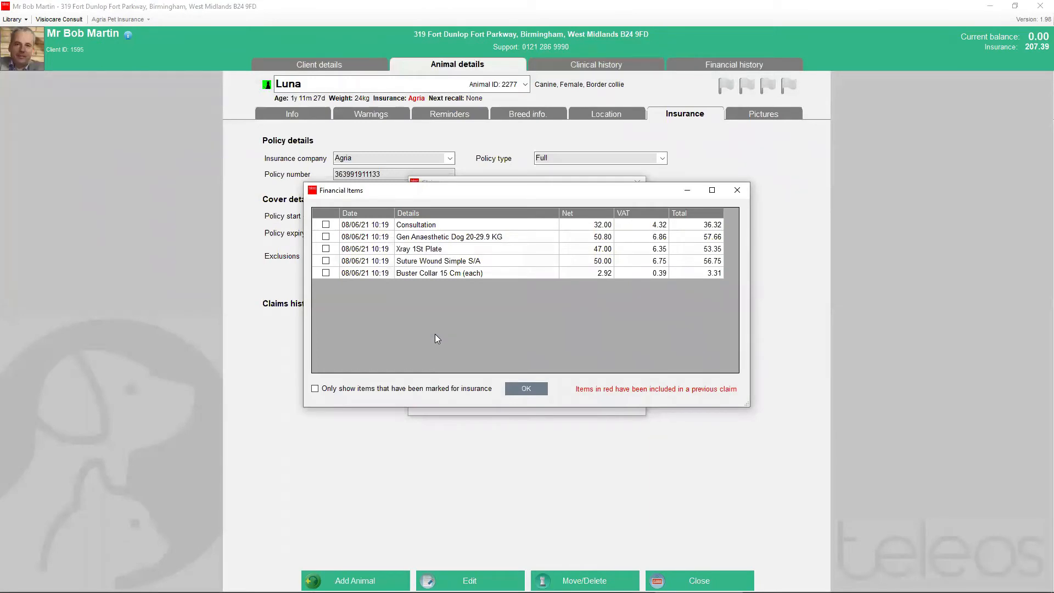
left_click(316, 389)
left_click(325, 225)
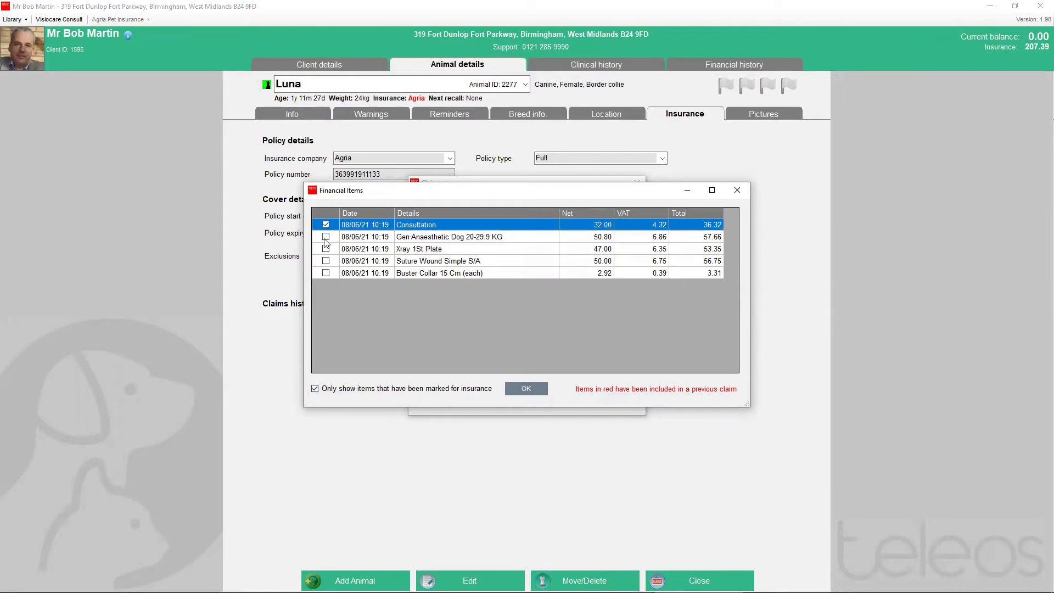
left_click(326, 237)
left_click(324, 257)
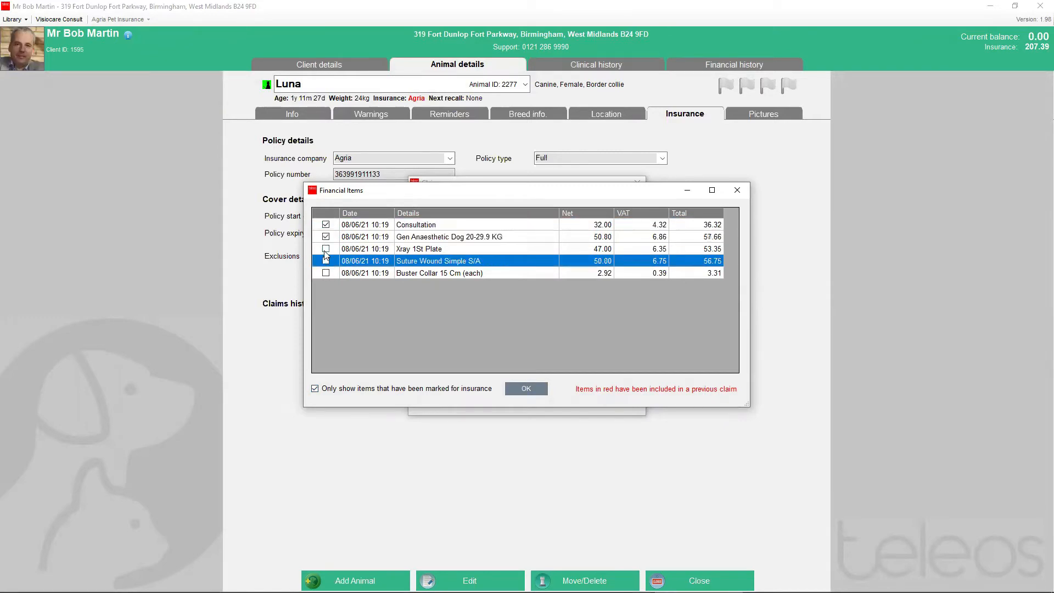
left_click(326, 248)
left_click(325, 261)
left_click(325, 273)
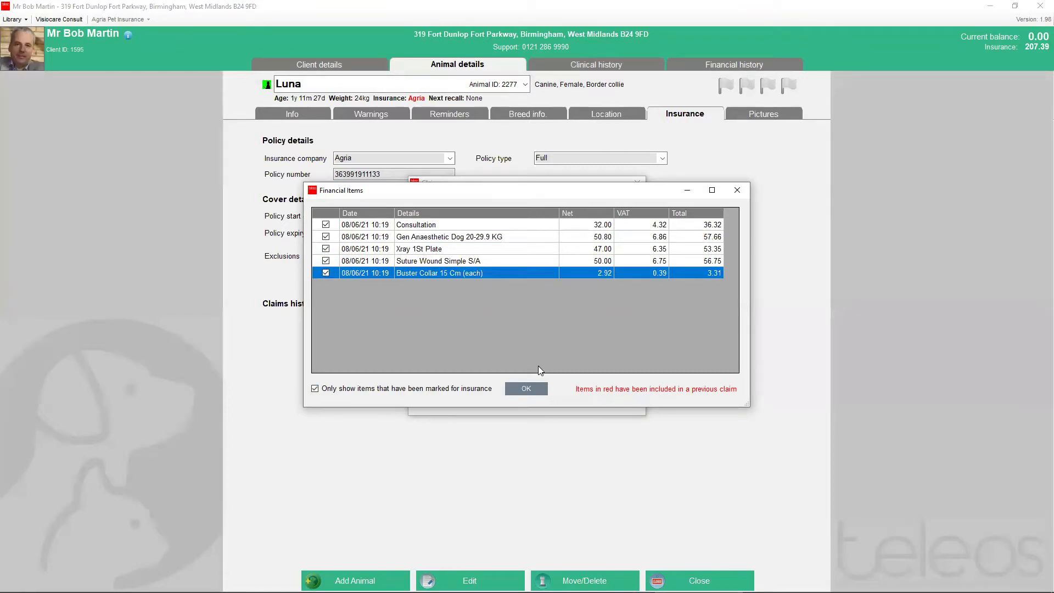
left_click(527, 388)
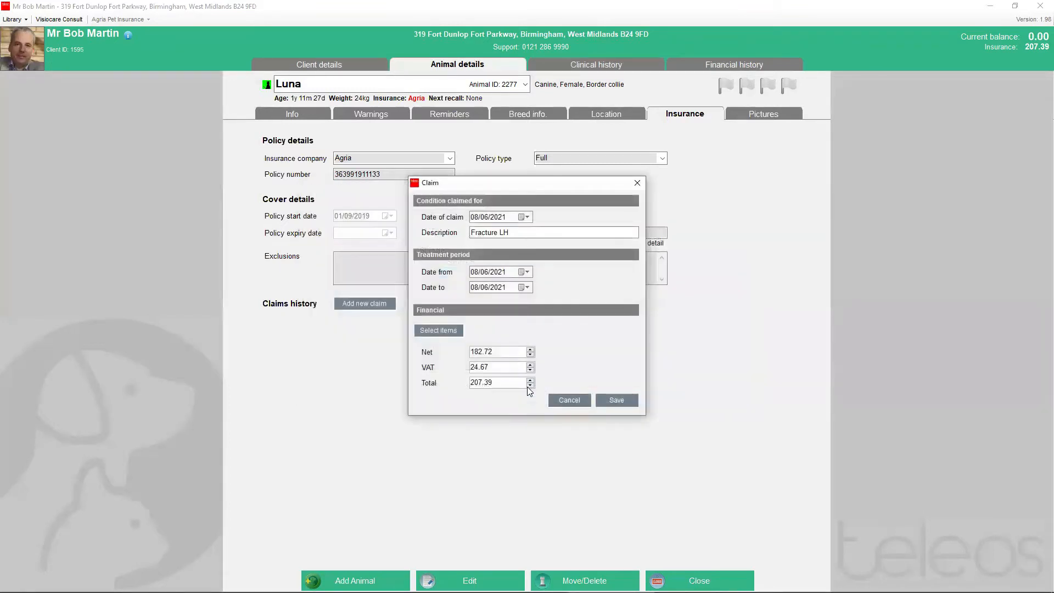
left_click(617, 400)
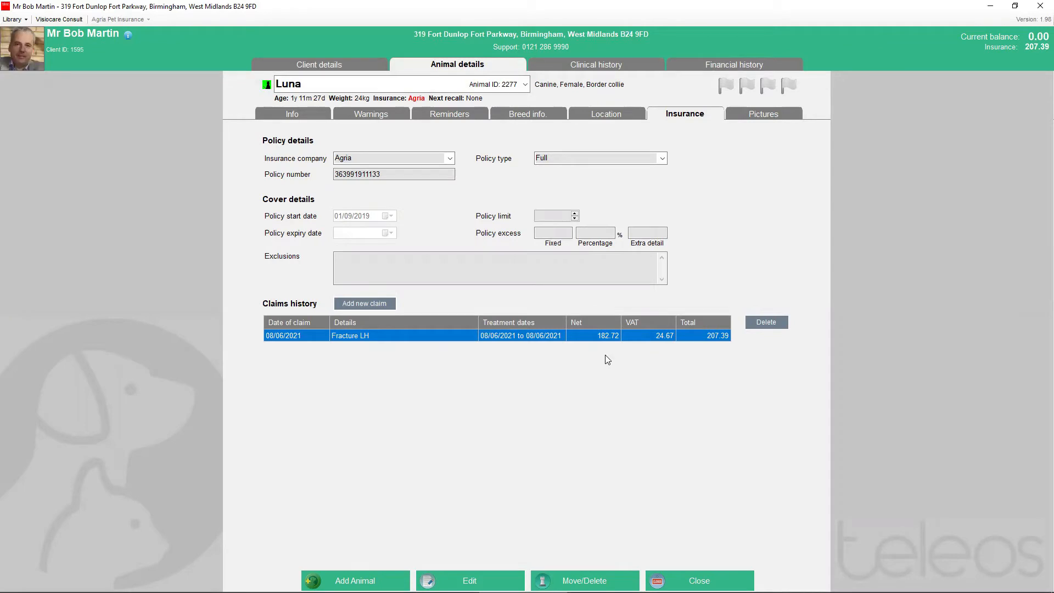
- Edit the Buster Collar 15 Cm transaction in the clinical history, changing it to chargeable work
left_click(627, 66)
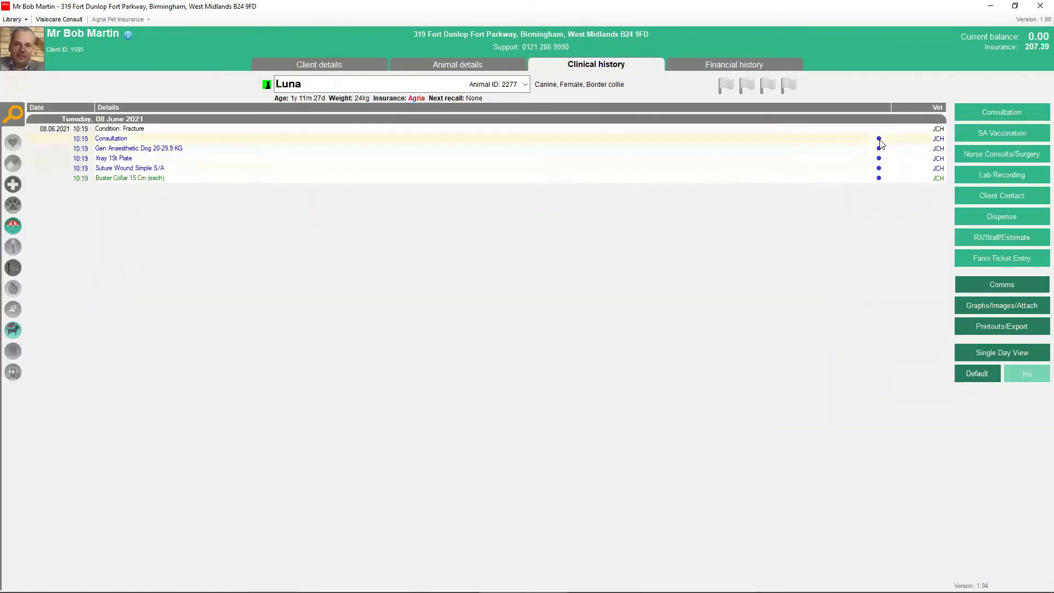
mouse_move(879, 141)
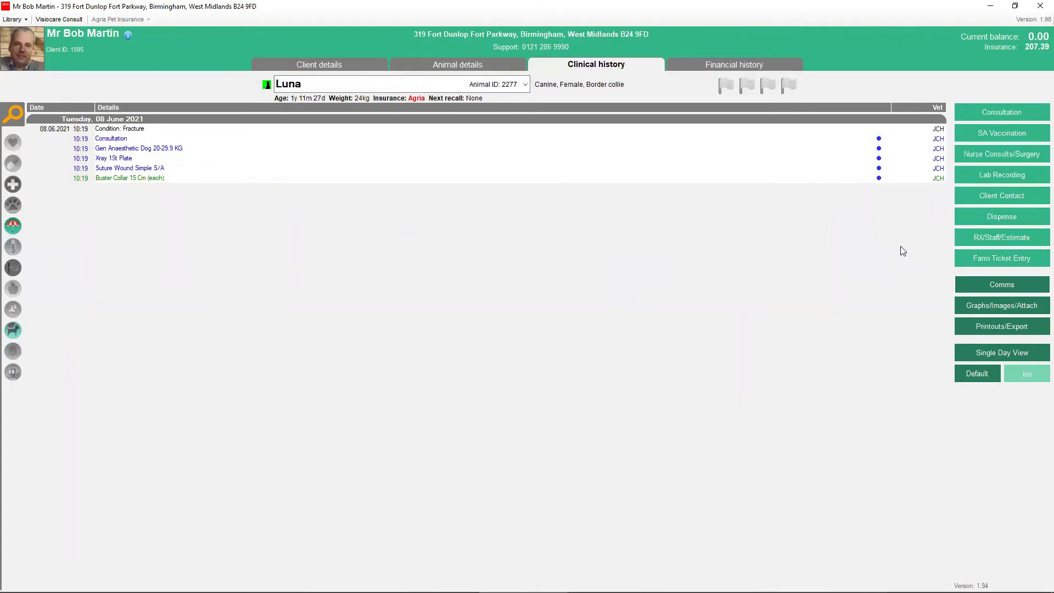
right_click(164, 180)
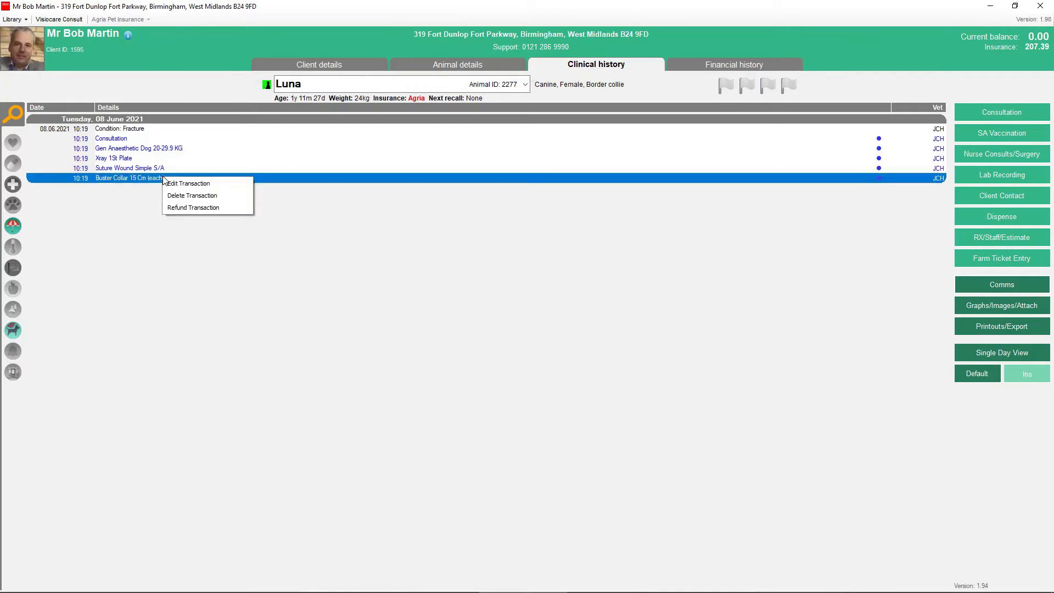
left_click(196, 184)
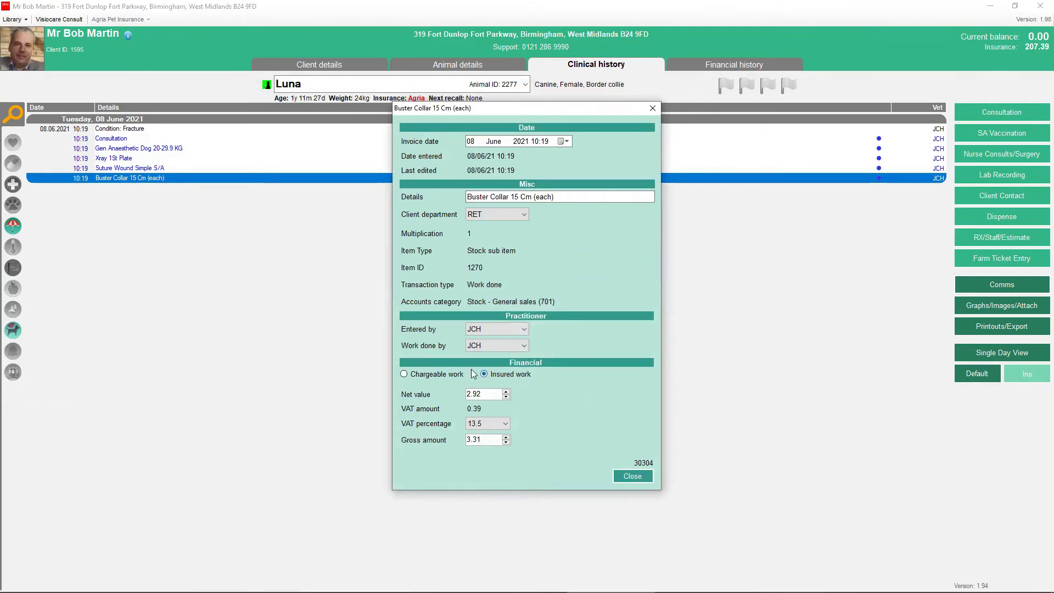
left_click(432, 377)
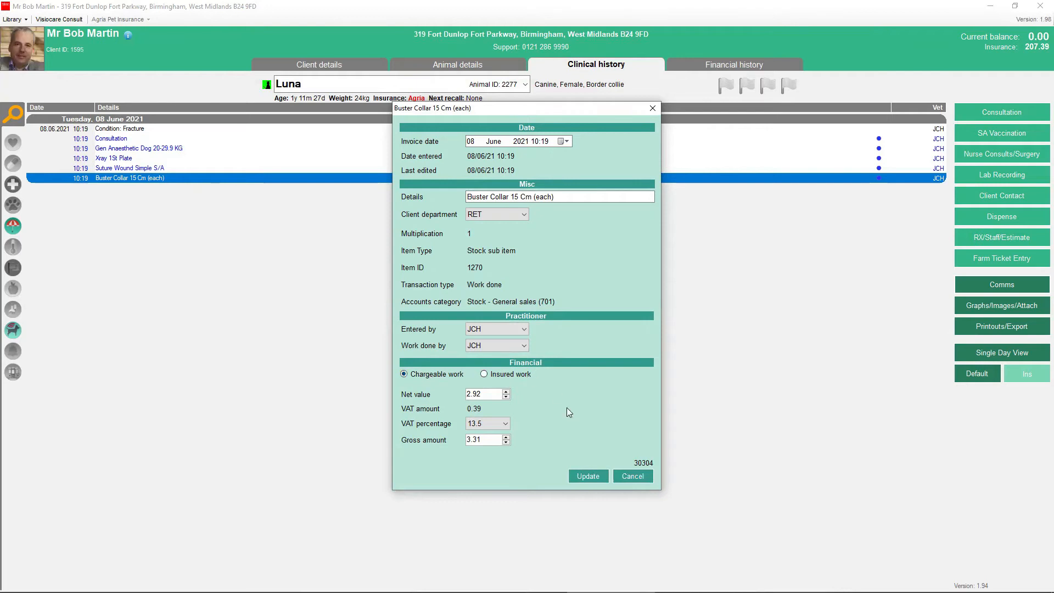
left_click(583, 475)
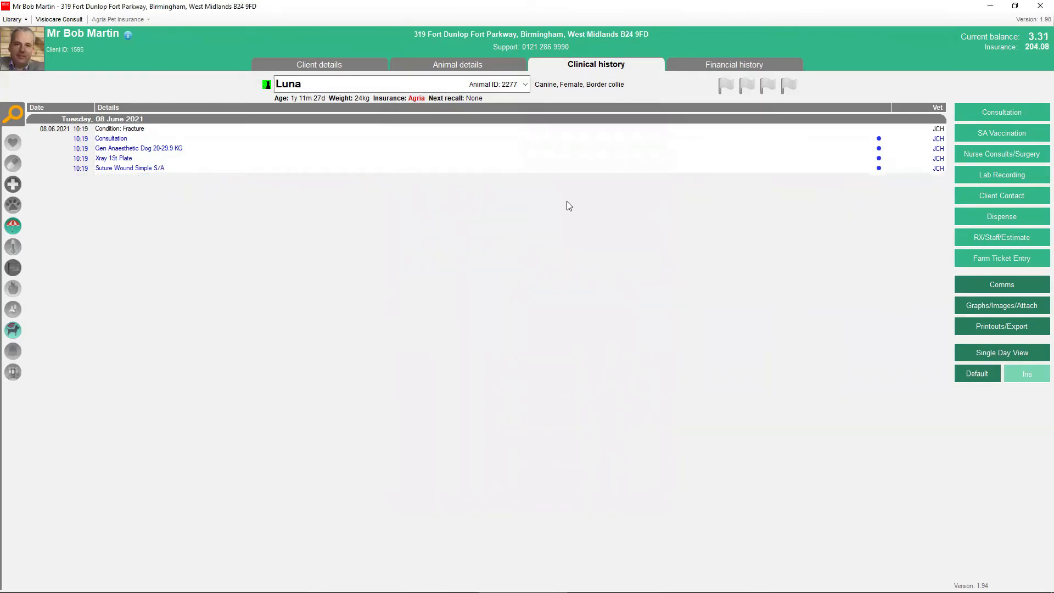
- Review the full clinical history, and compare standard work with insurance work in the financial history
left_click(973, 375)
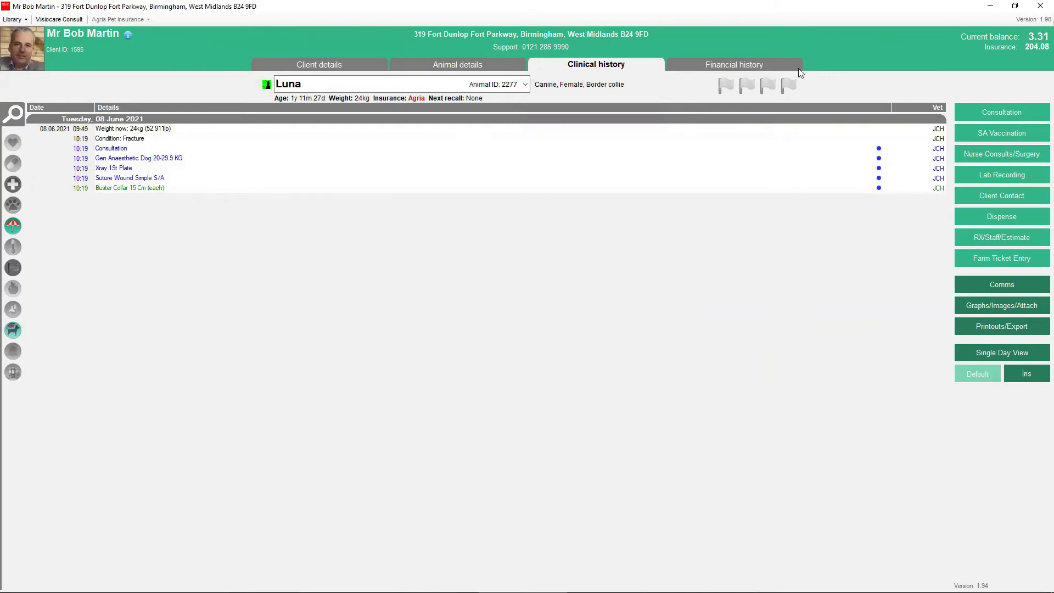
left_click(753, 66)
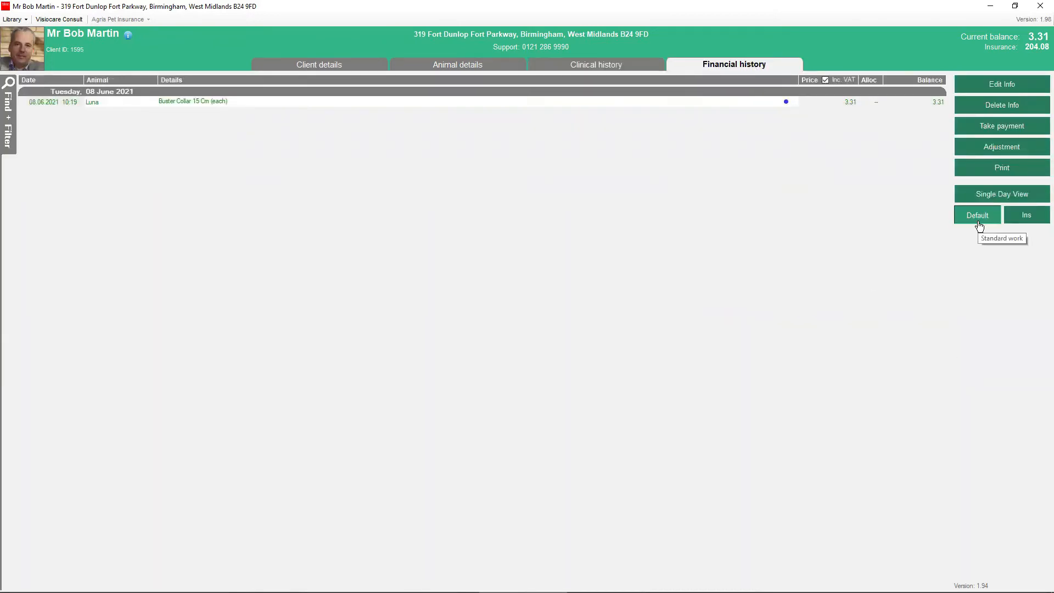
left_click(1026, 218)
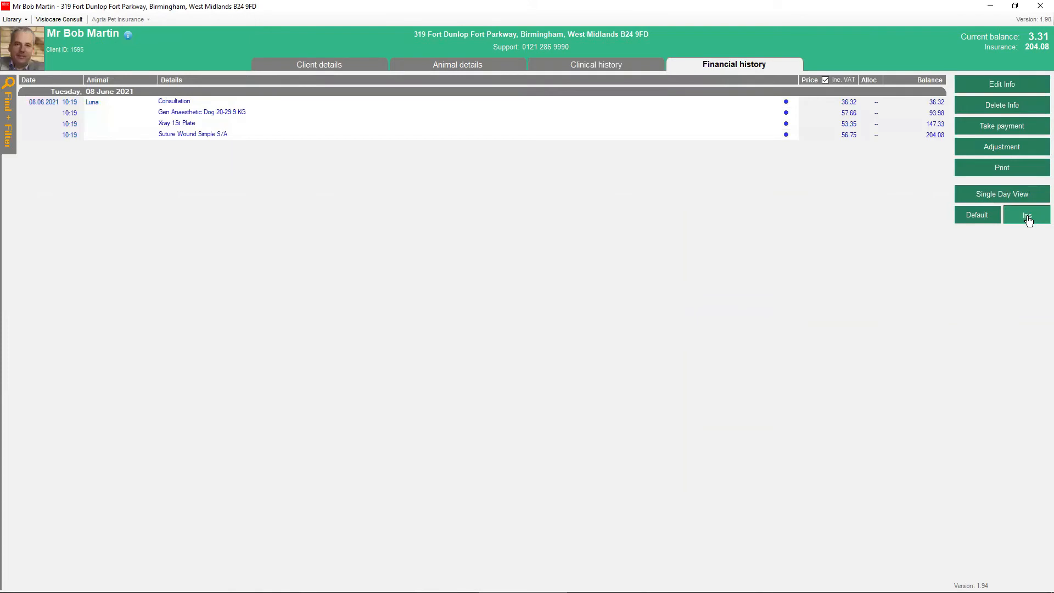
left_click(973, 216)
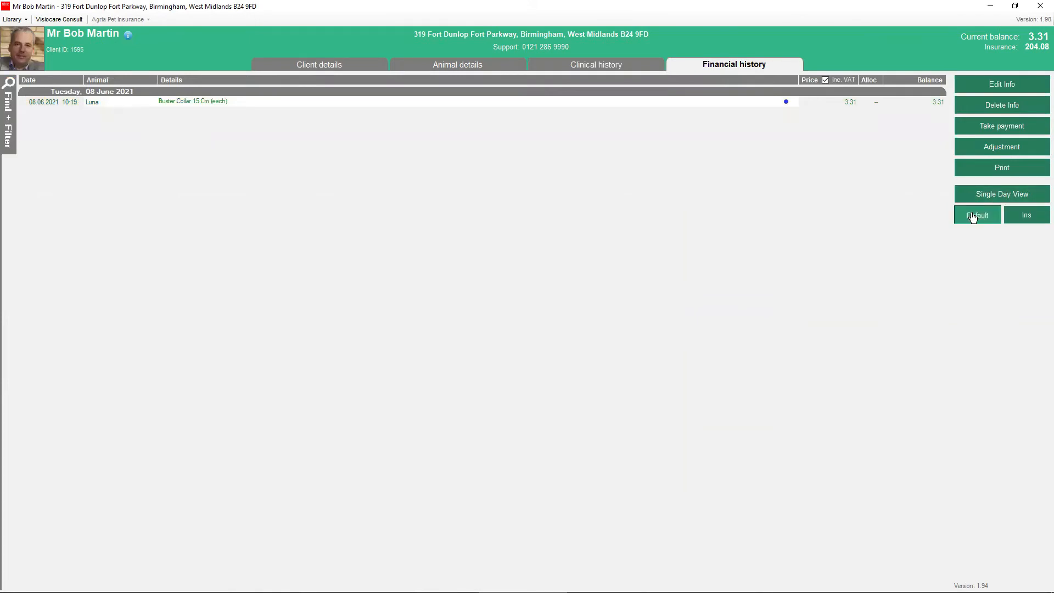
- Start a client payment and apply a 10 percent policy excess to Luna's insurance balance
left_click(988, 125)
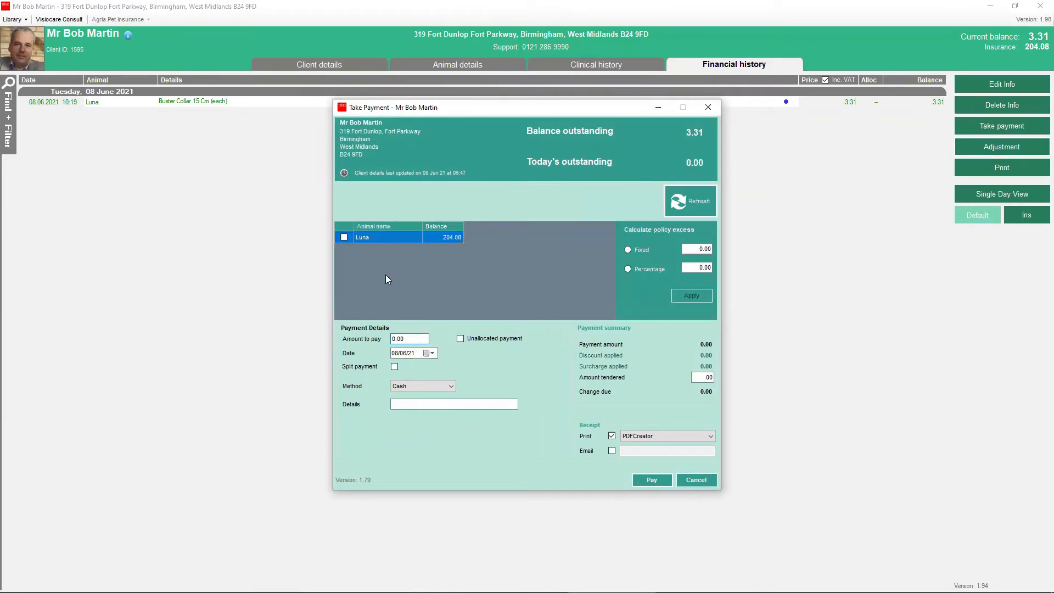
left_click(344, 237)
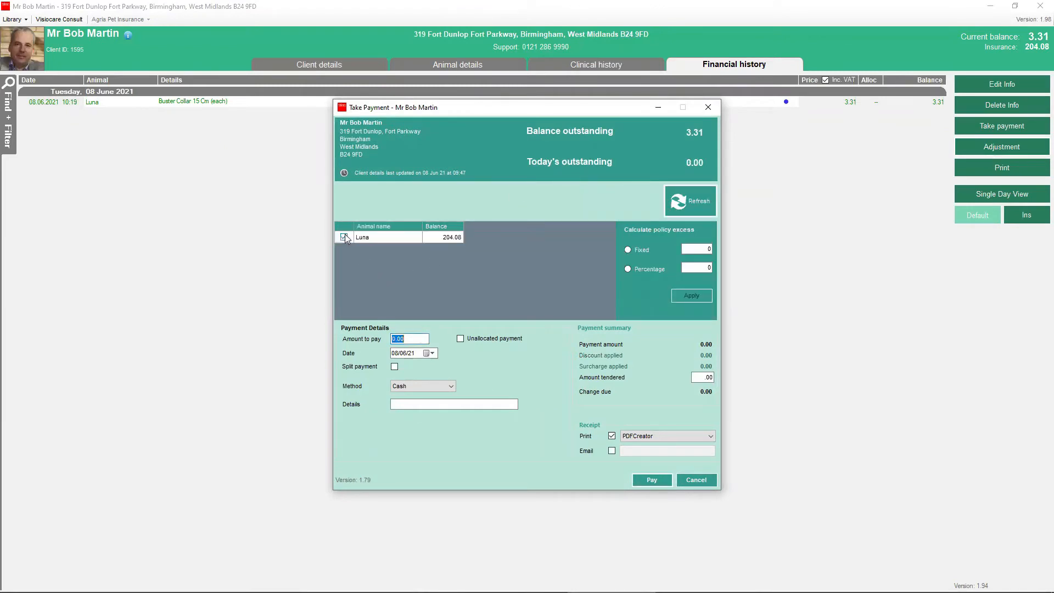
left_click(637, 270)
left_click(696, 268)
left_click(703, 298)
- Pay the 20.41 insurance excess by C/Card with a printed receipt, and close the receipt
left_click(454, 385)
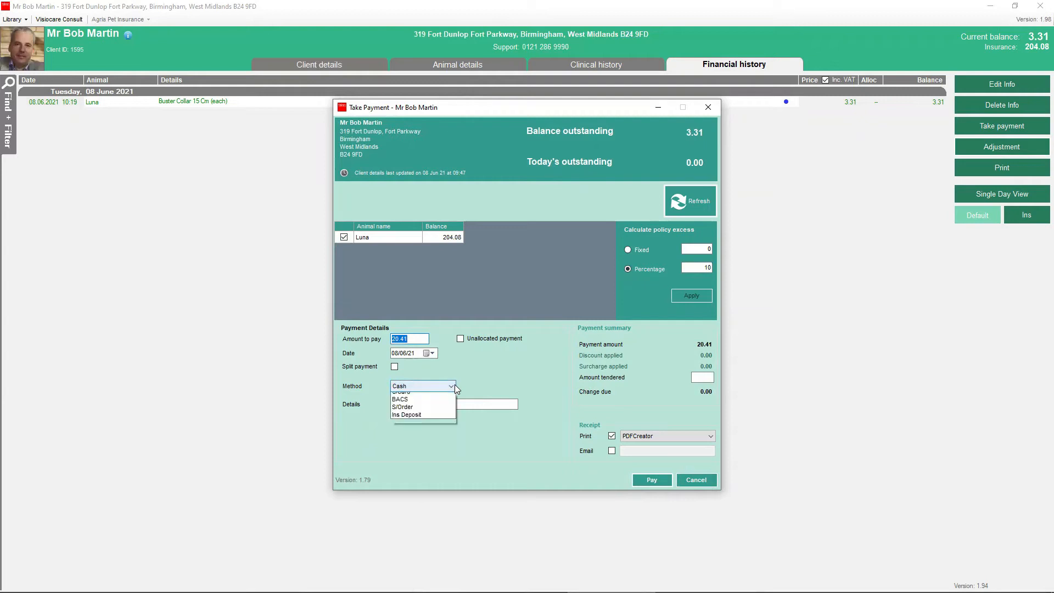
left_click(447, 413)
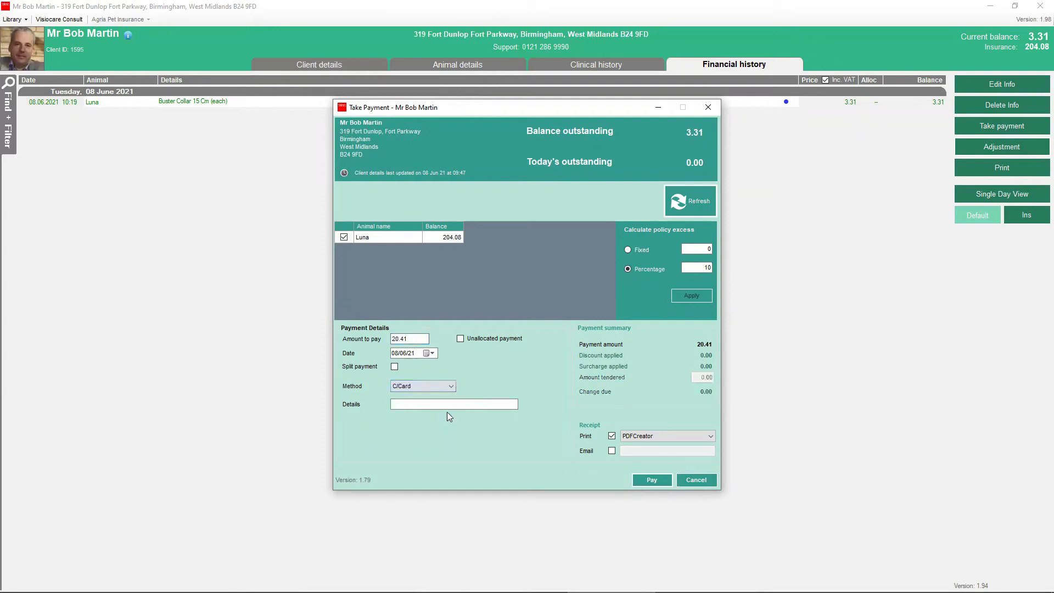
left_click(658, 482)
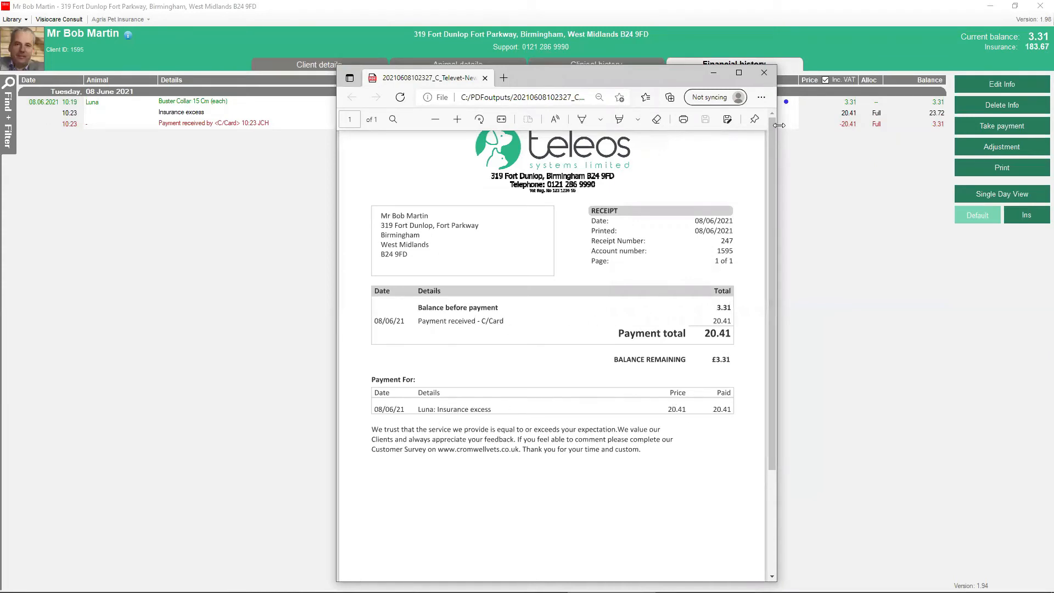
left_click(769, 73)
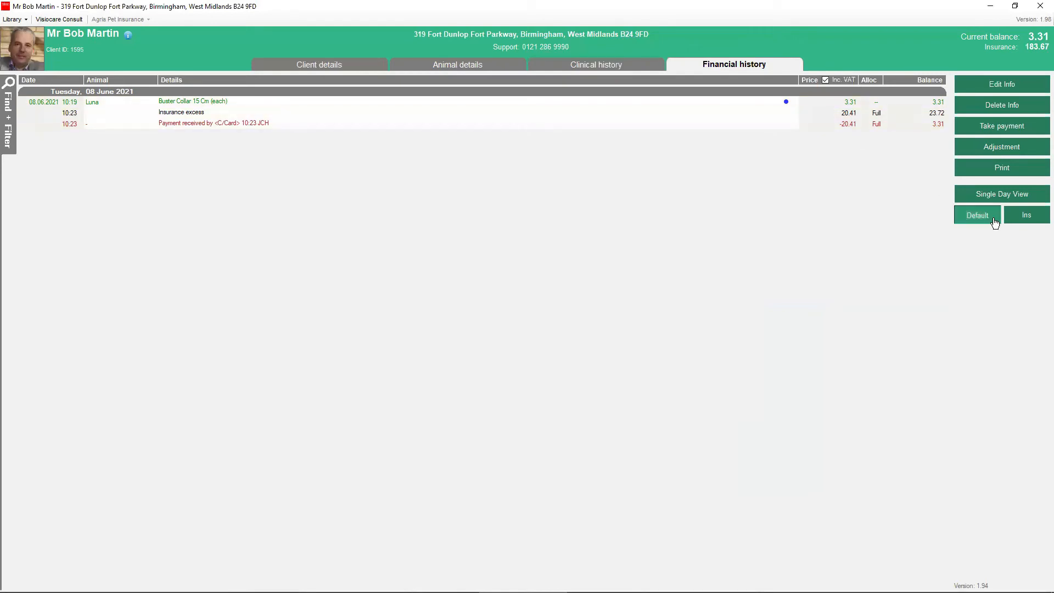
- Run an insurance invoice for all of Luna's items from 01.06.2021 to 08.06.2021, and close the resulting PDF
left_click(1029, 215)
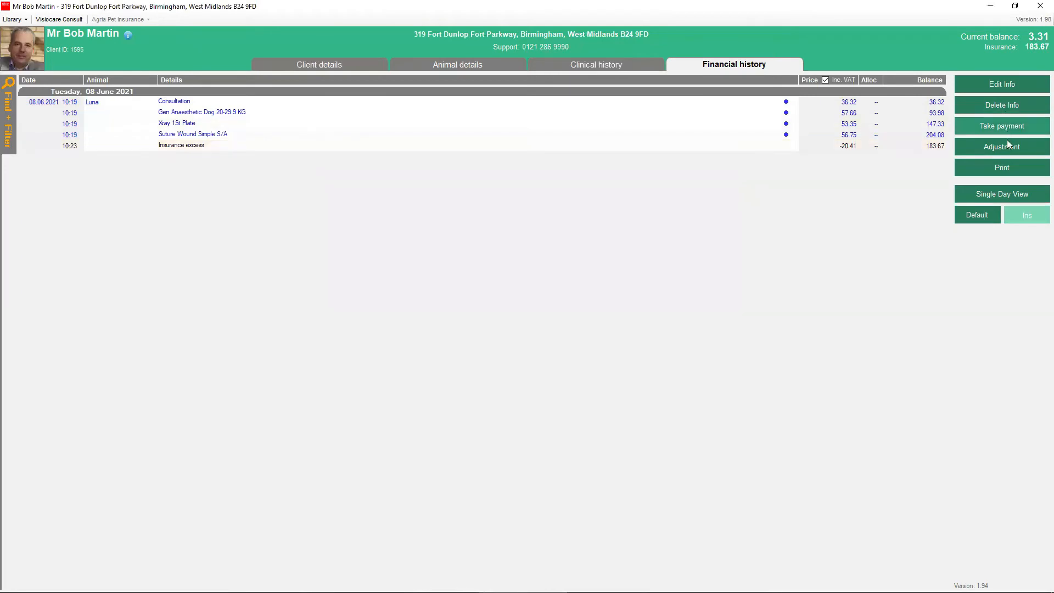
left_click(1007, 168)
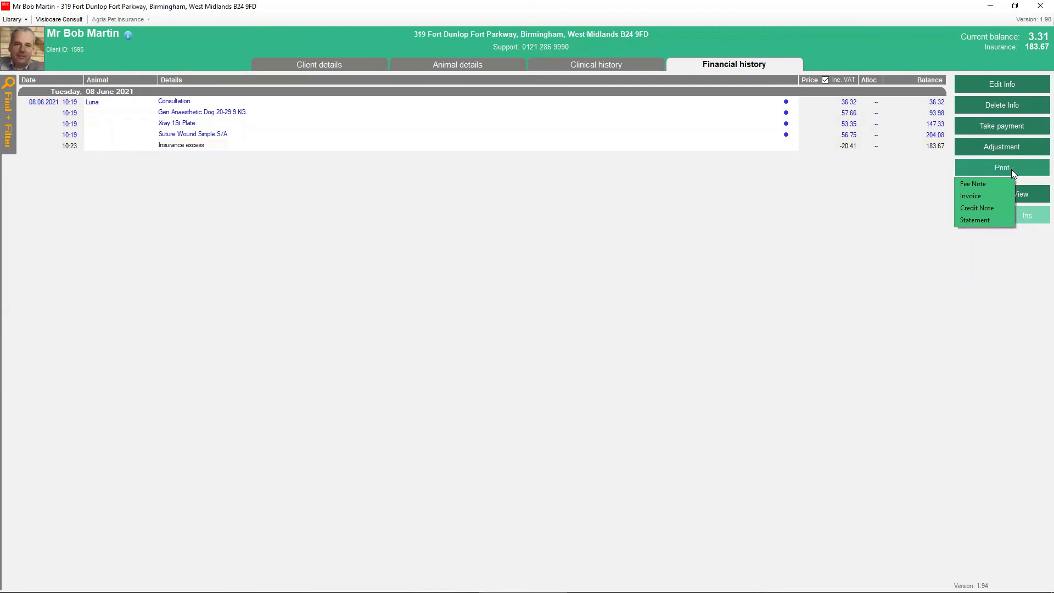
left_click(977, 198)
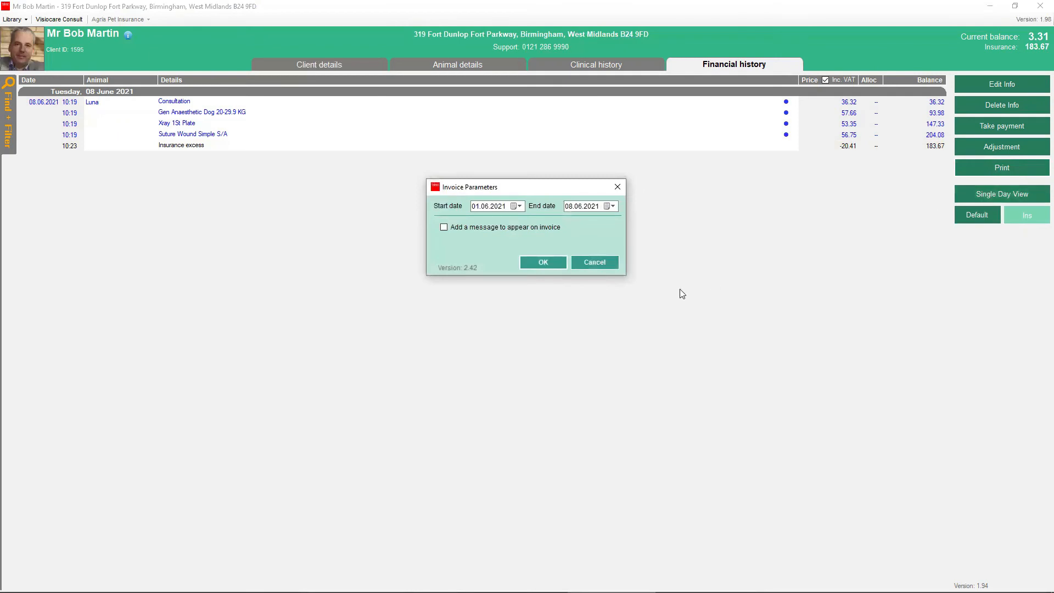
left_click(537, 262)
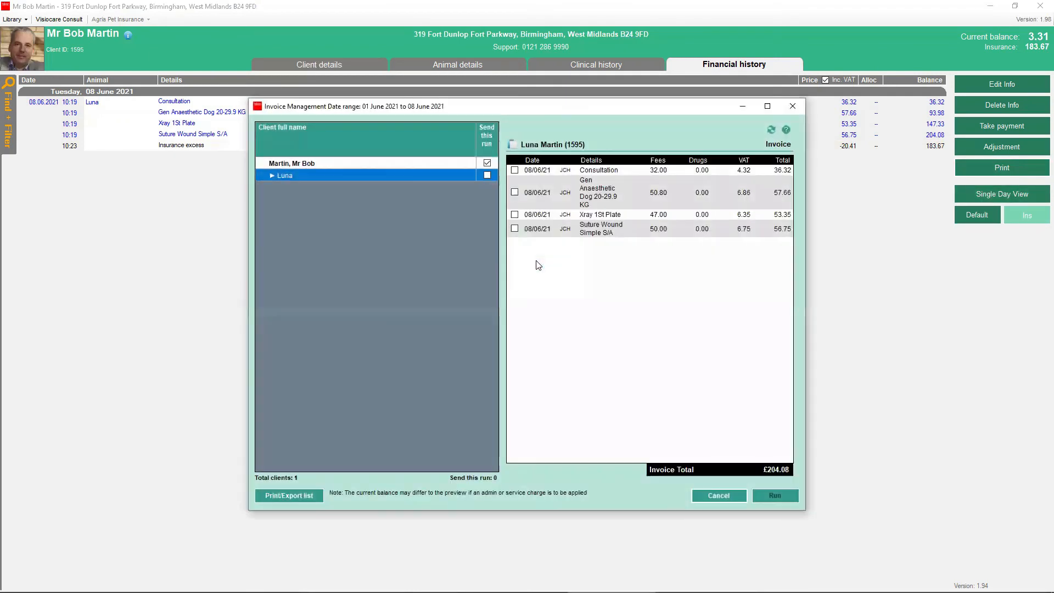
left_click(487, 176)
left_click(775, 495)
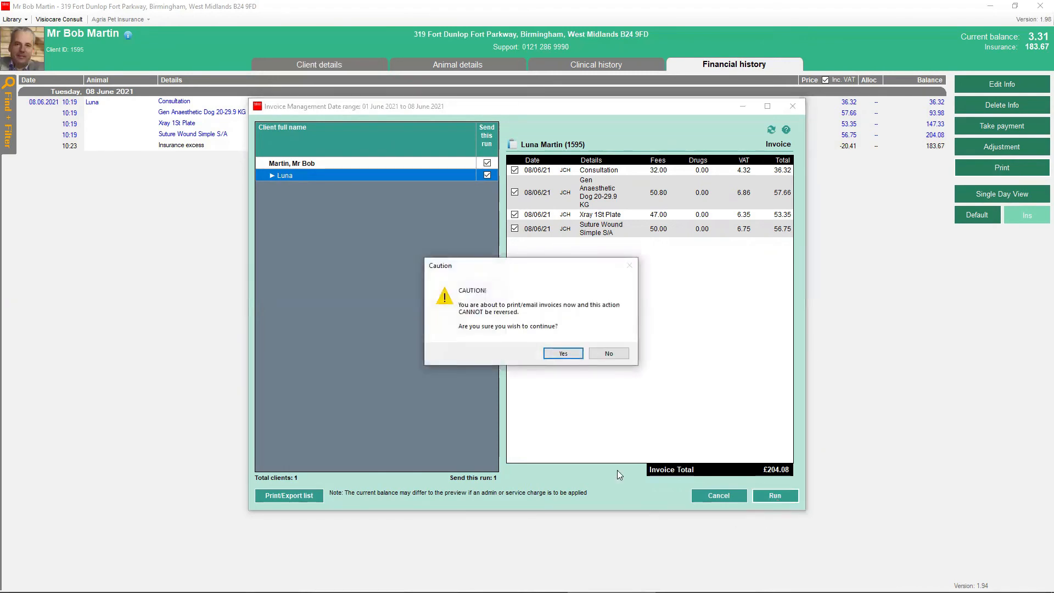
left_click(563, 354)
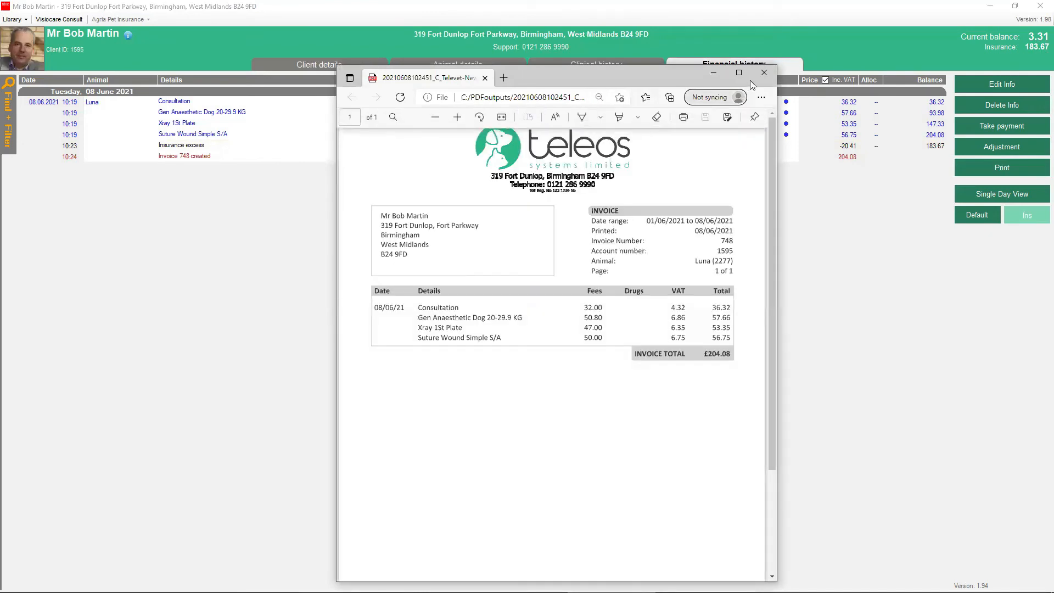
left_click(764, 75)
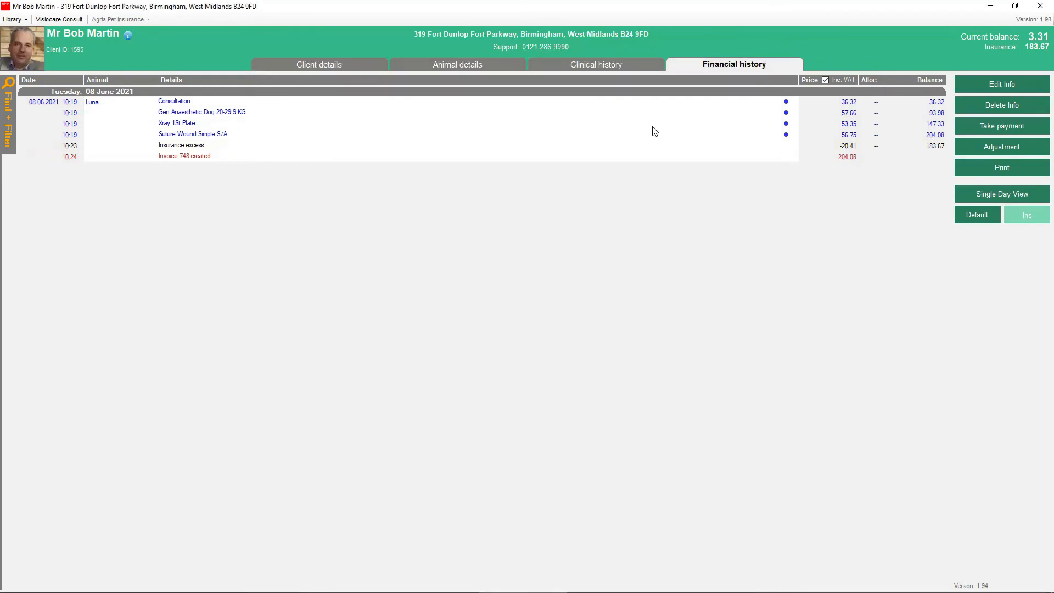
- Check the invoice entry's print details and the actions available for emailing or reprinting it
mouse_move(262, 159)
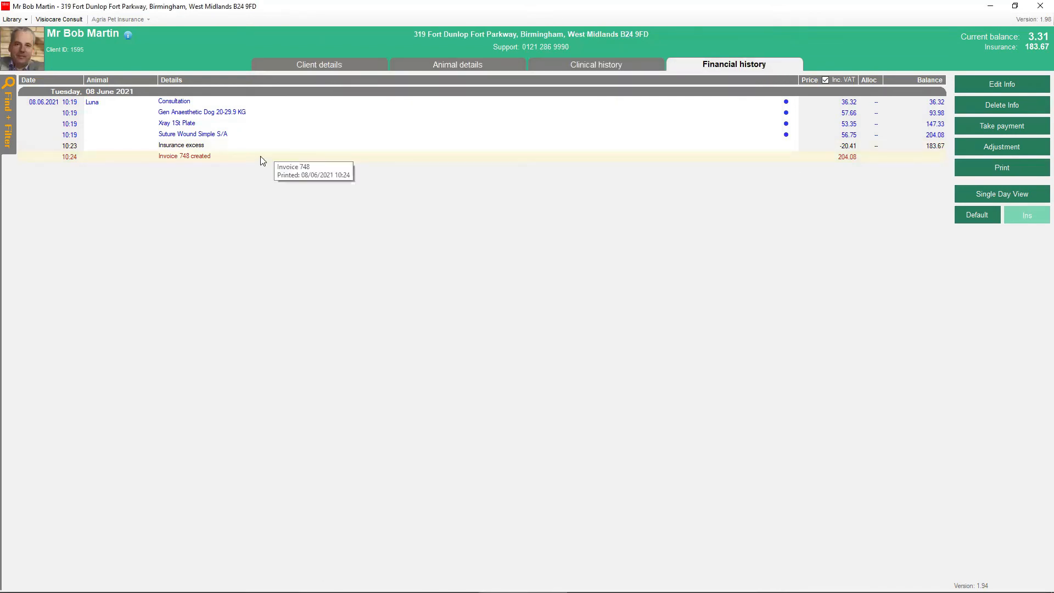
right_click(261, 157)
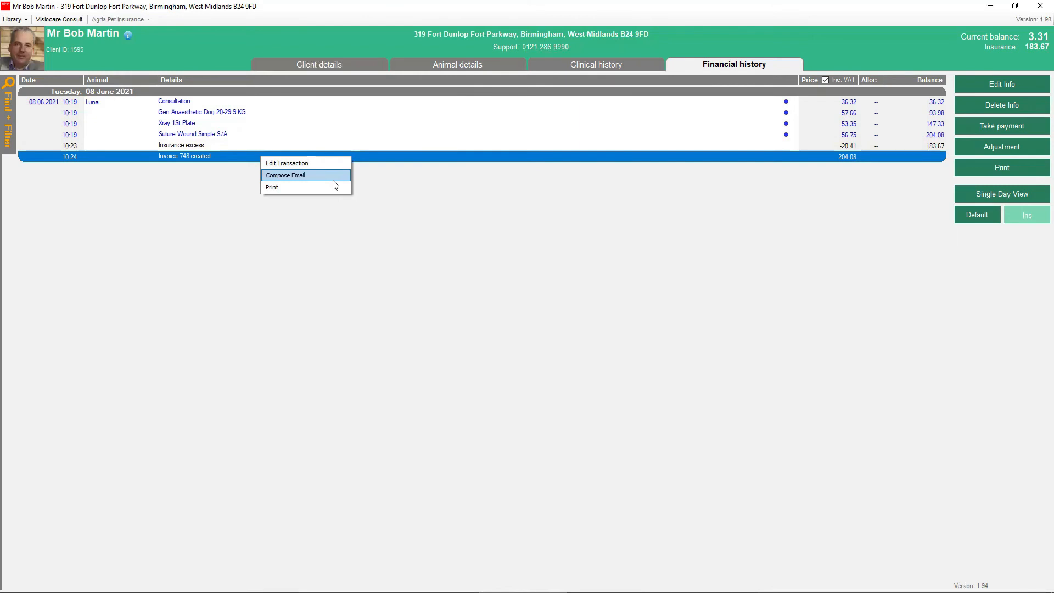
left_click(480, 239)
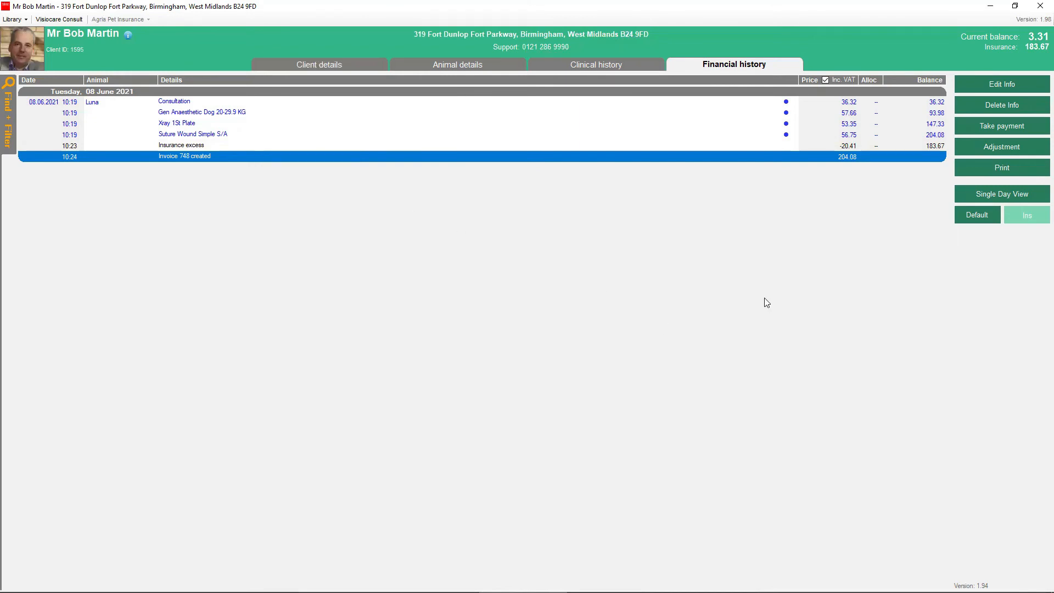
- Take the insurance payment of 183.67 for Luna's items by BACS, without a printed receipt
left_click(1000, 128)
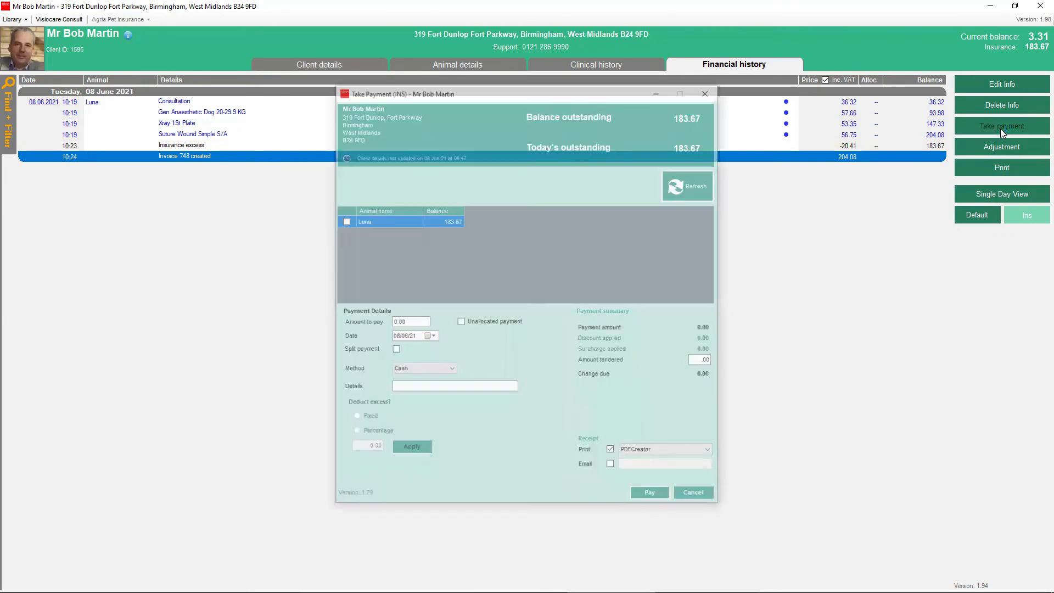
left_click(343, 221)
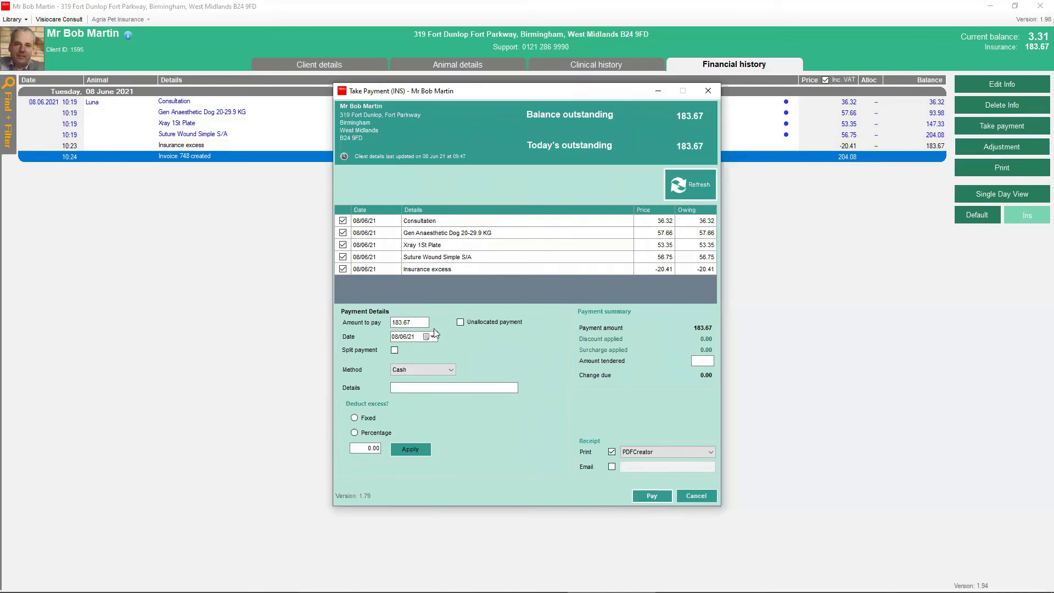
left_click(451, 369)
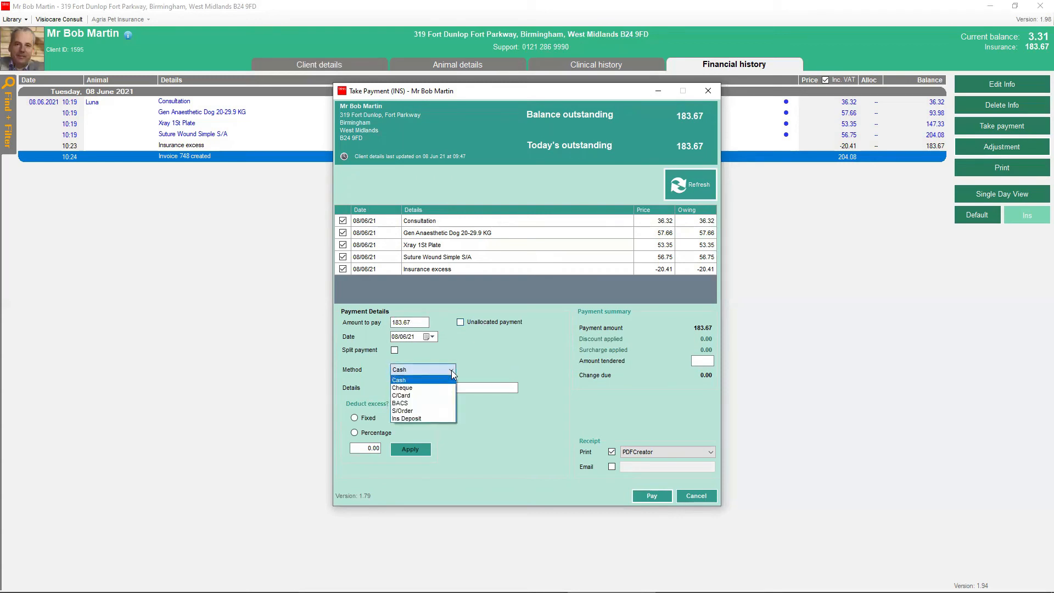
left_click(445, 403)
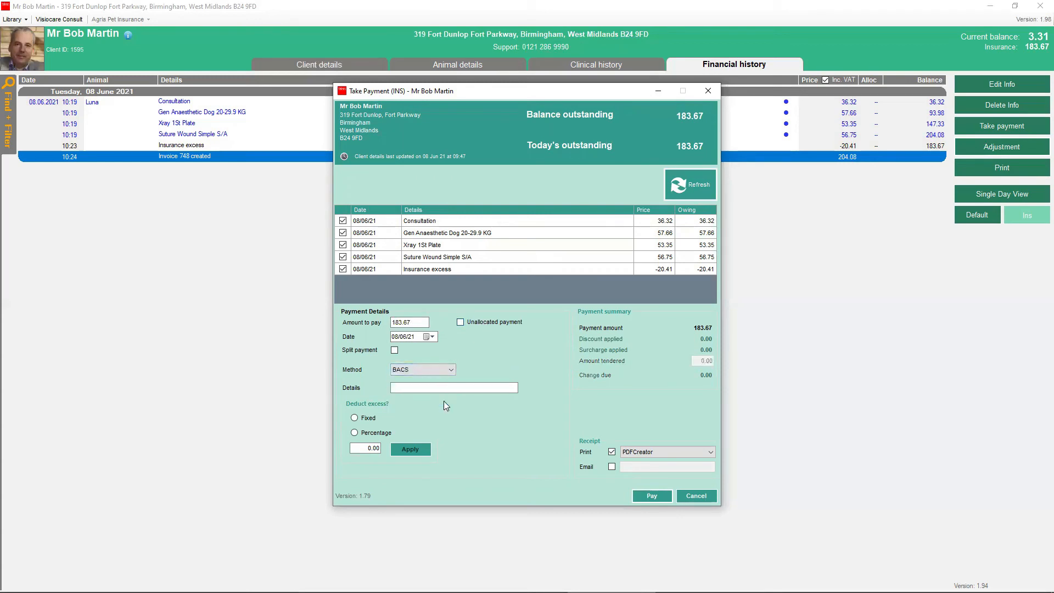
left_click(611, 452)
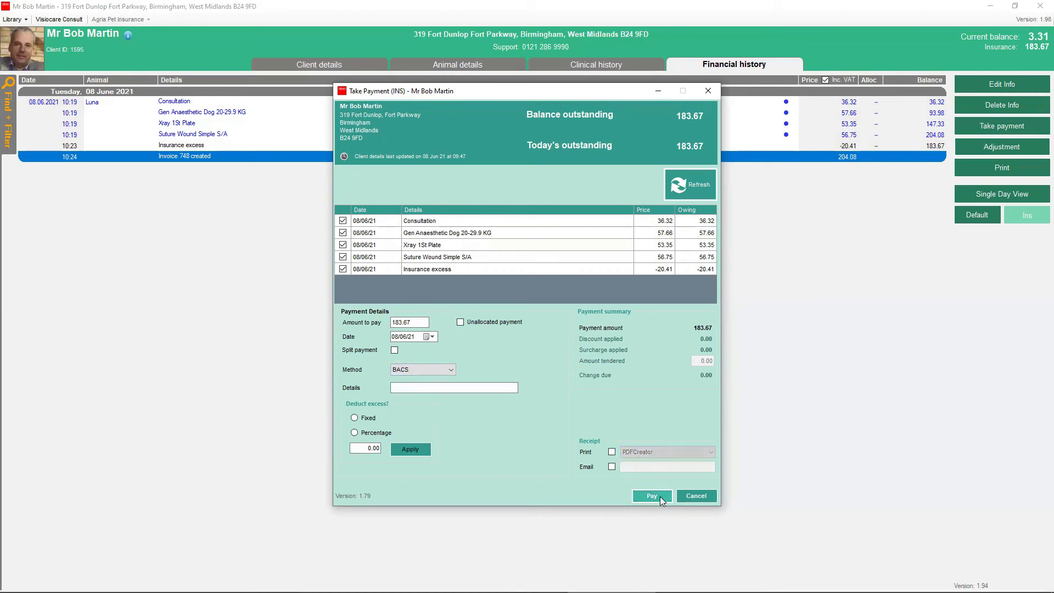
left_click(651, 496)
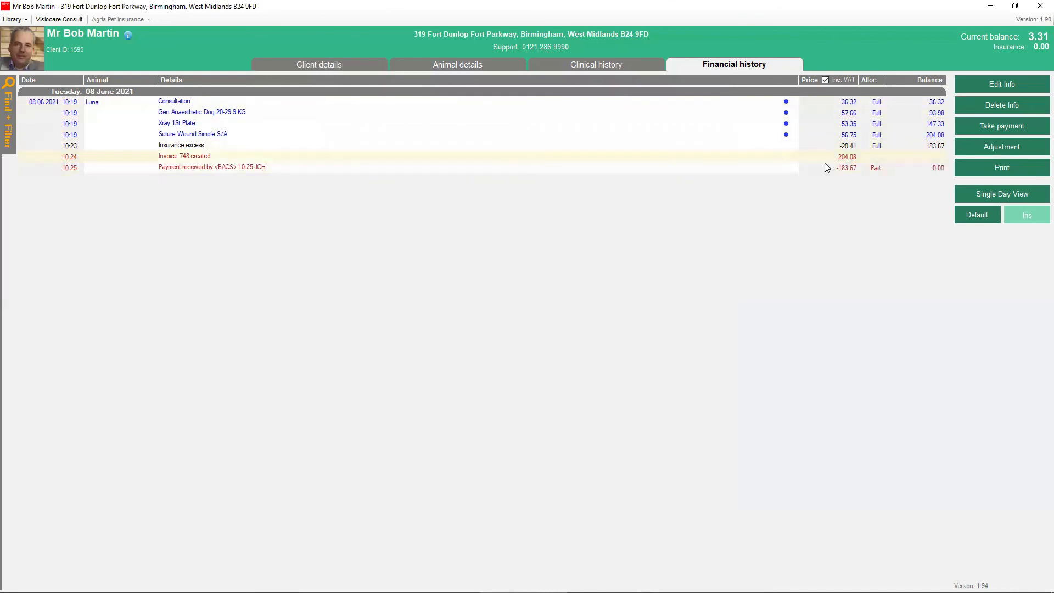
- Examine how the BACS payment is allocated across the insured items, including the Consultation, anaesthetic and Xray entries
left_click(521, 172)
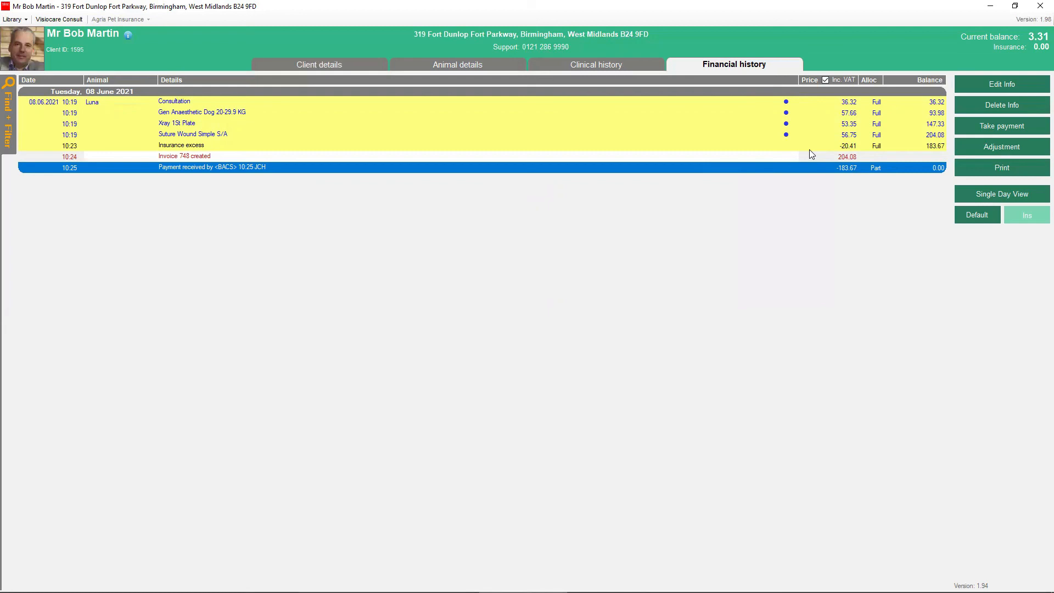
left_click(875, 103)
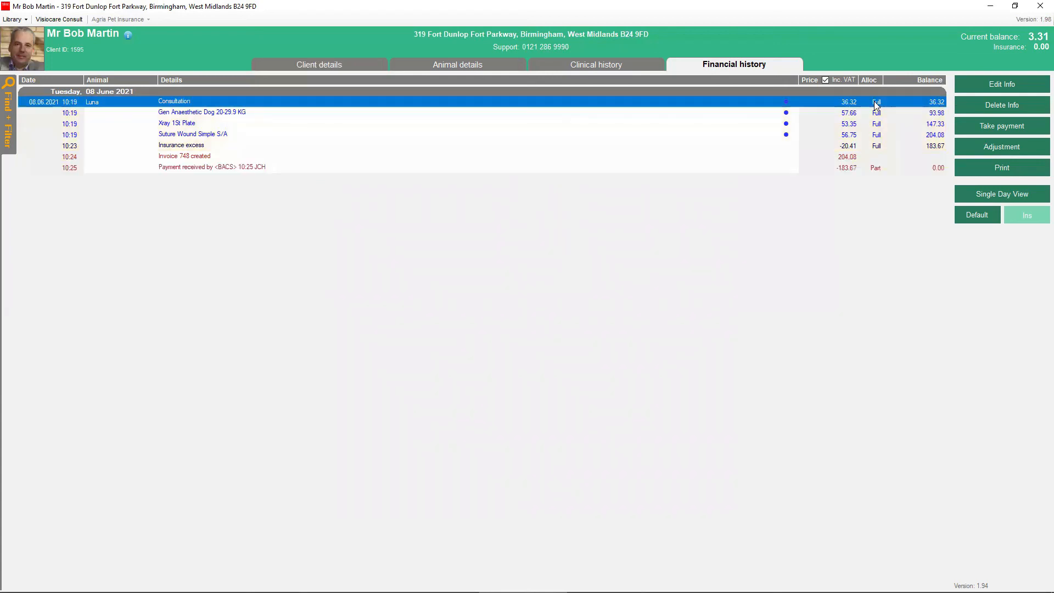
left_click(875, 104)
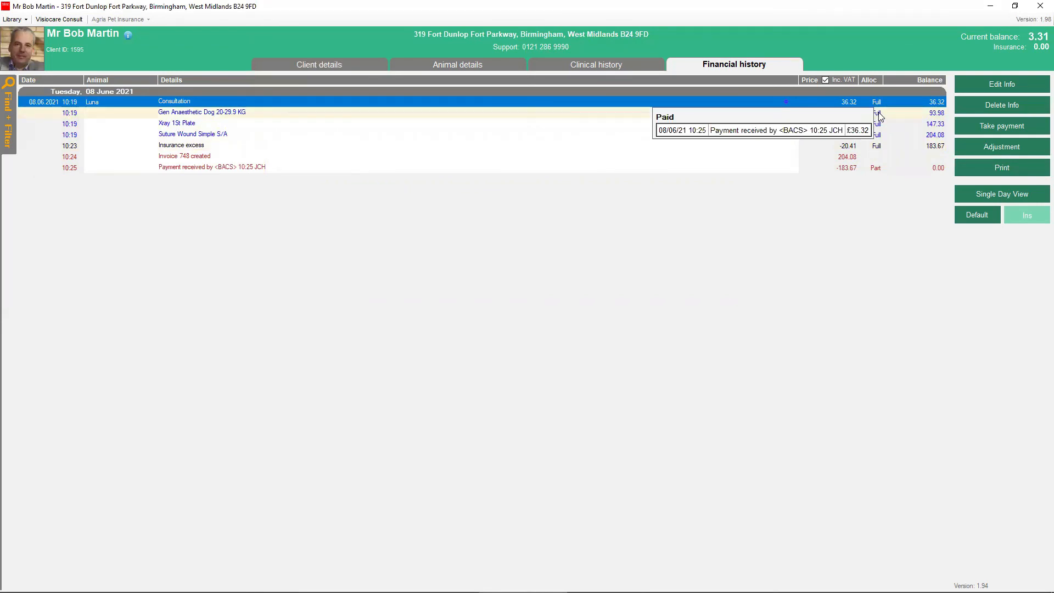
left_click(878, 112)
left_click(878, 124)
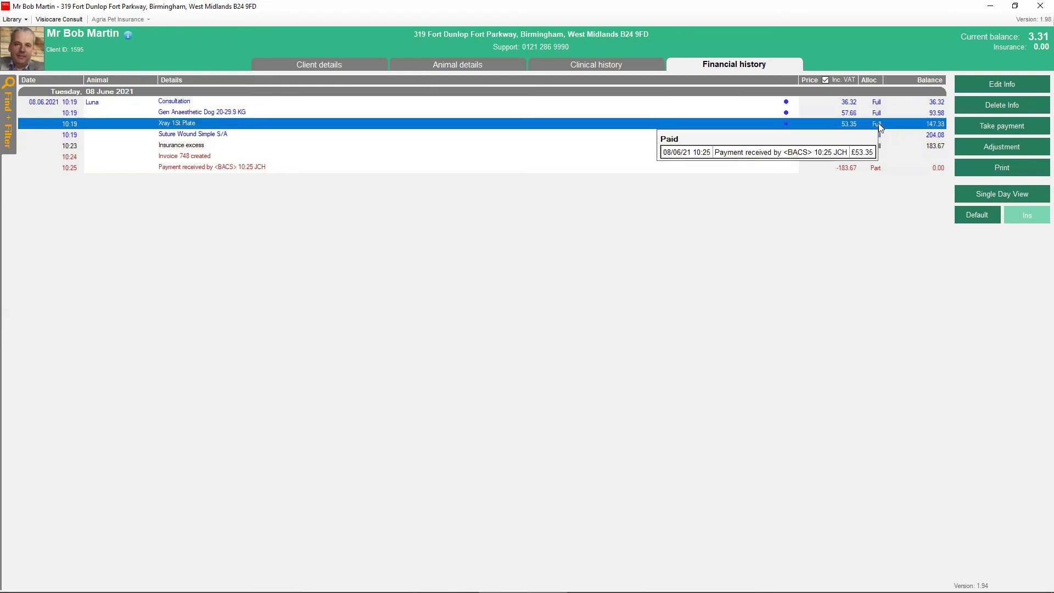
left_click(596, 166)
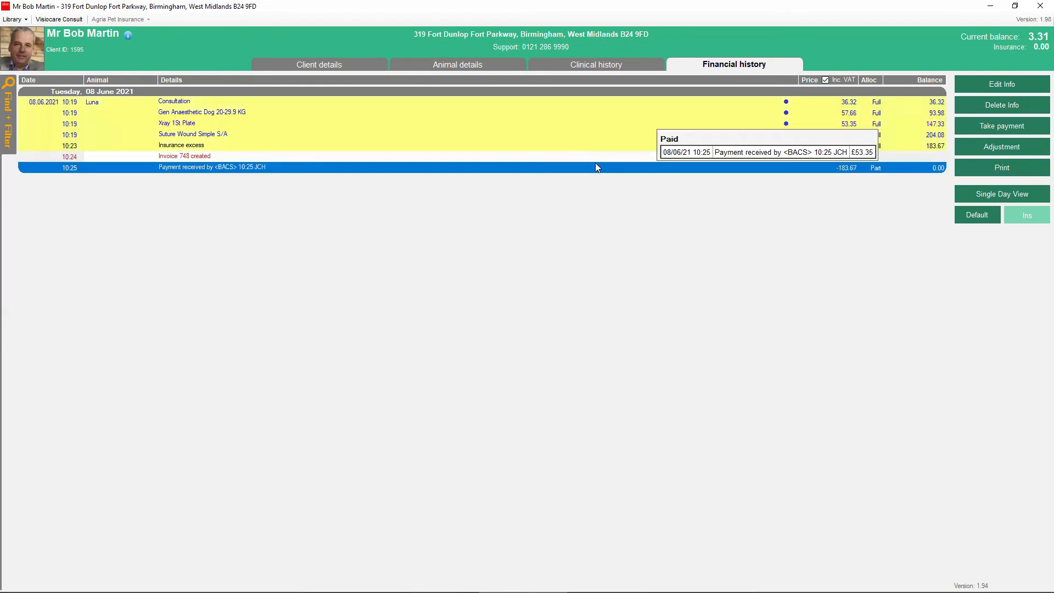